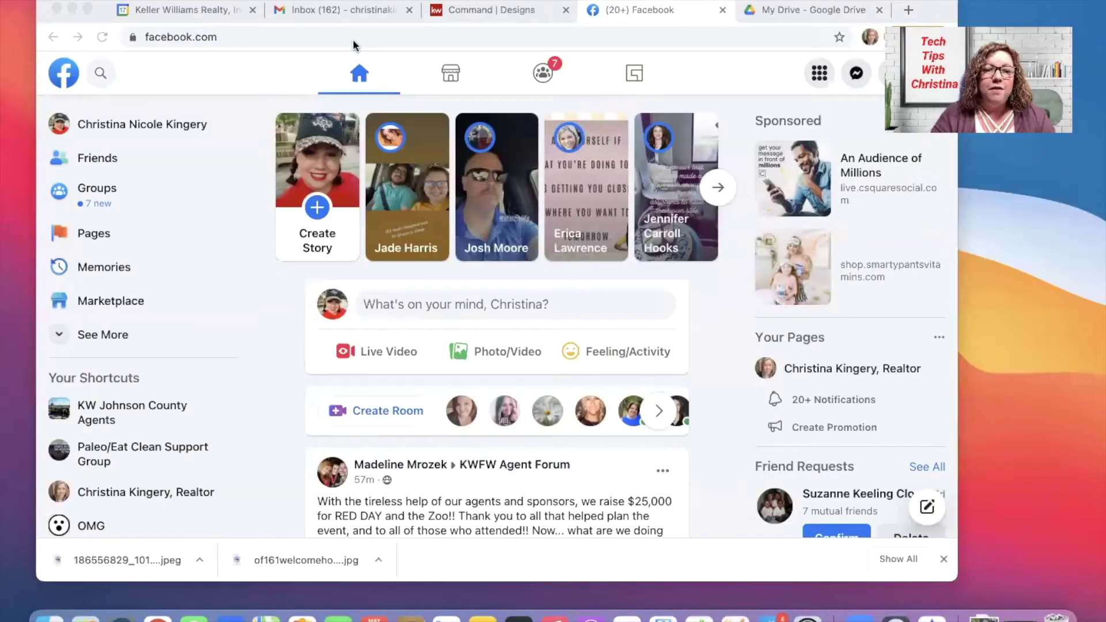
Bring Chrome to the front and switch it to full screen on the Facebook feed
click(296, 57)
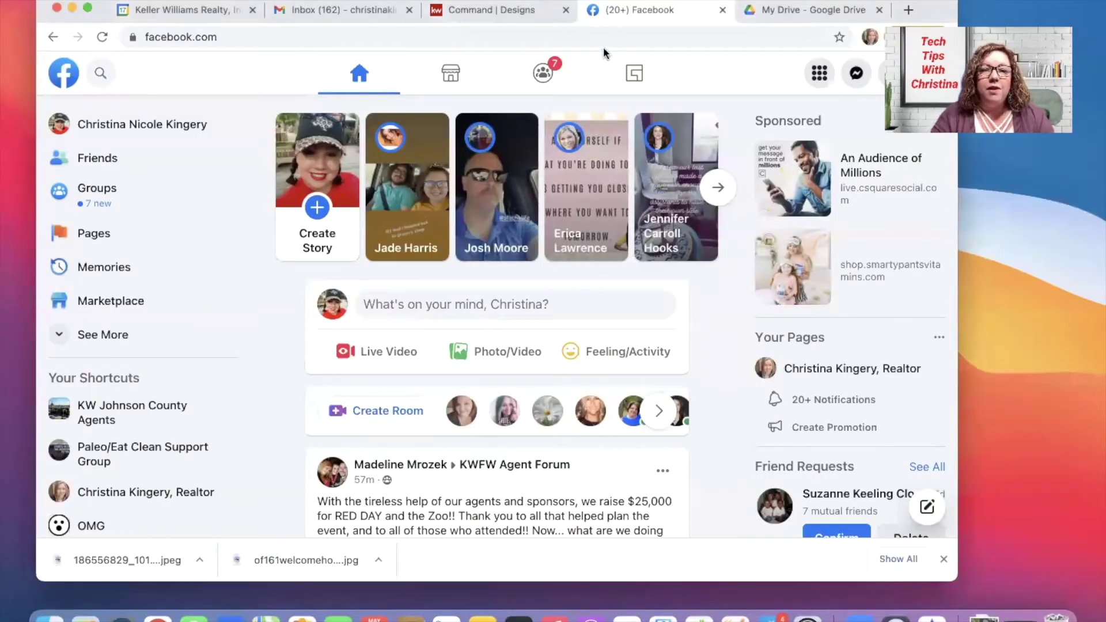
click(87, 8)
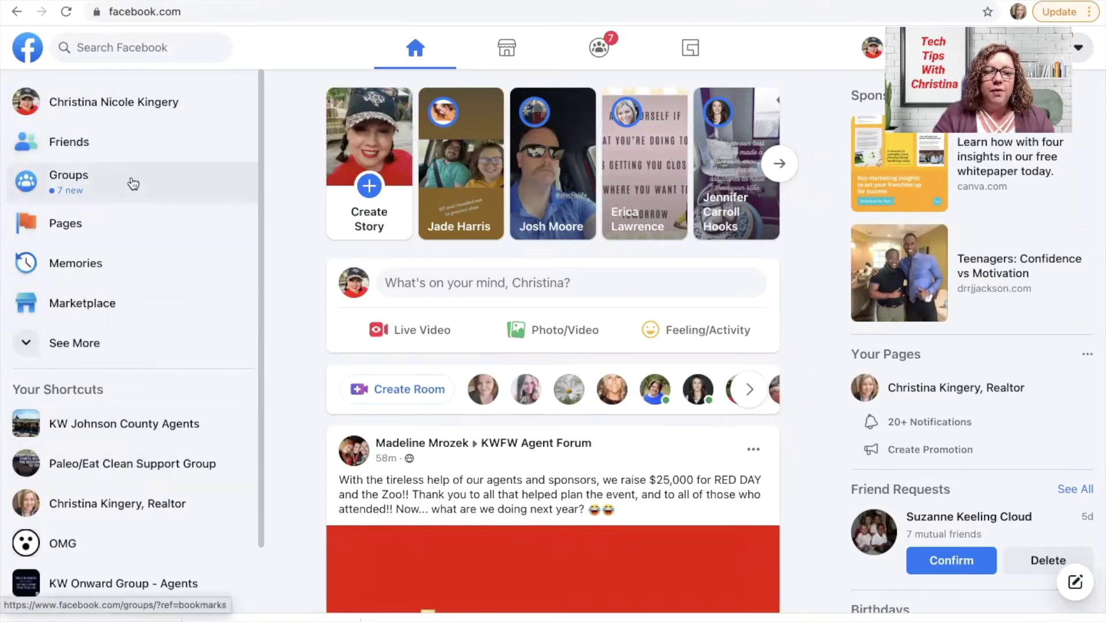
From Pages, start a new page and place the cursor in the Page name field
click(113, 220)
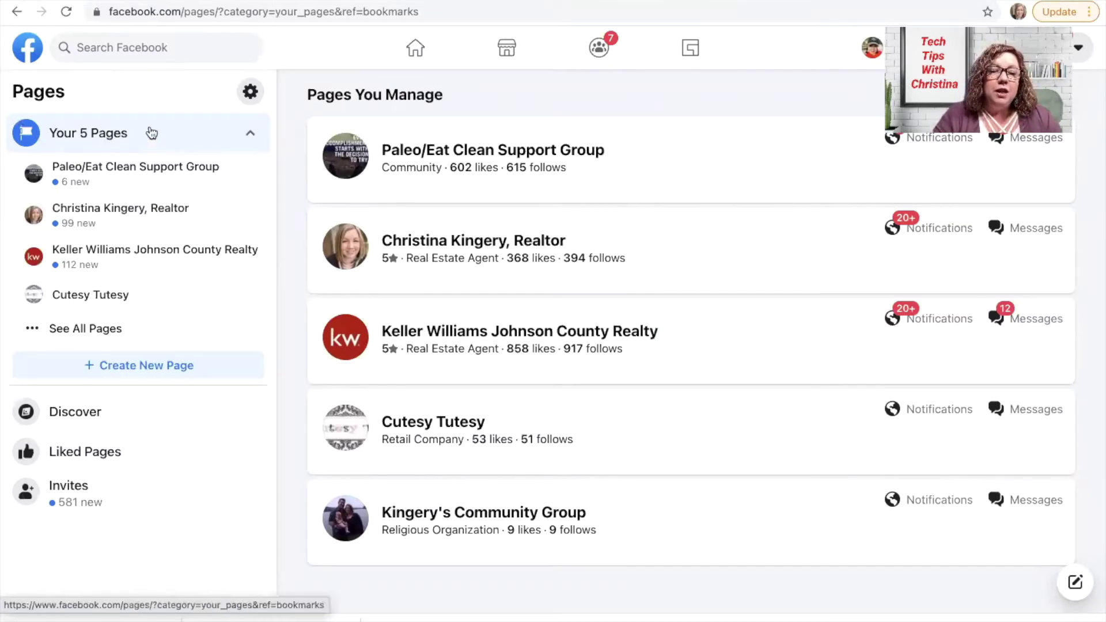
click(113, 367)
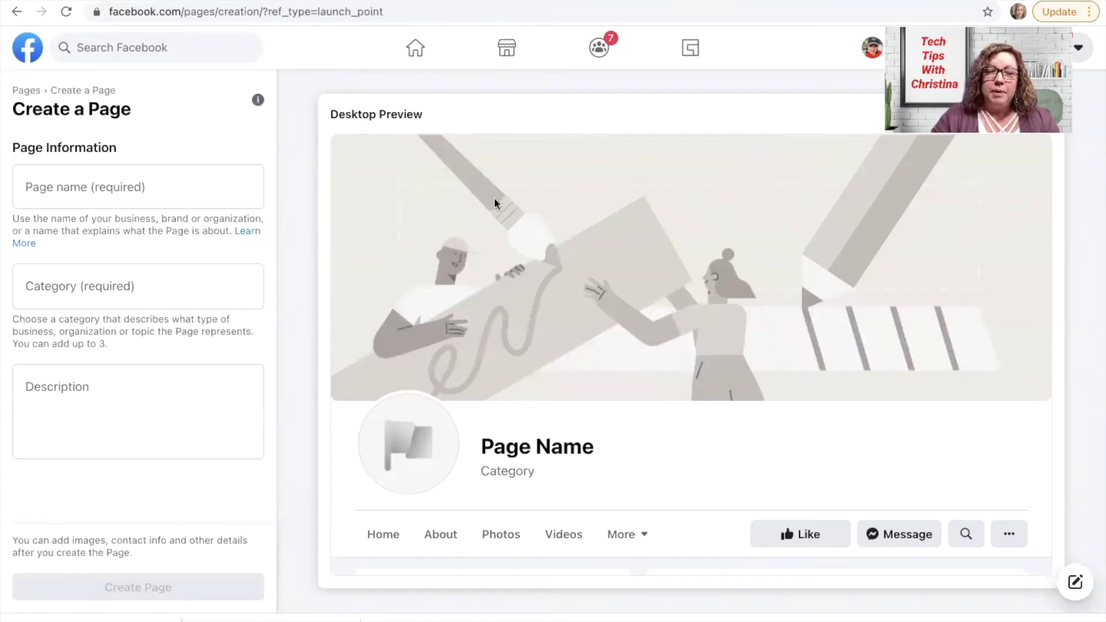
click(122, 187)
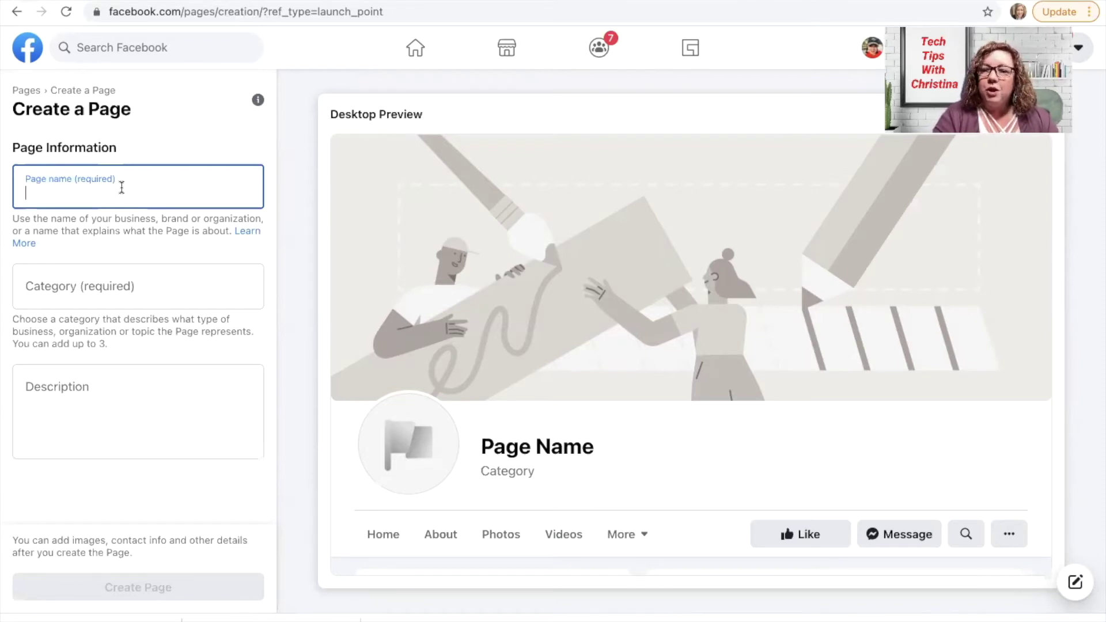
Name the page 'Name, Realtor' and set its category to Real Estate Agent
text(Name, )
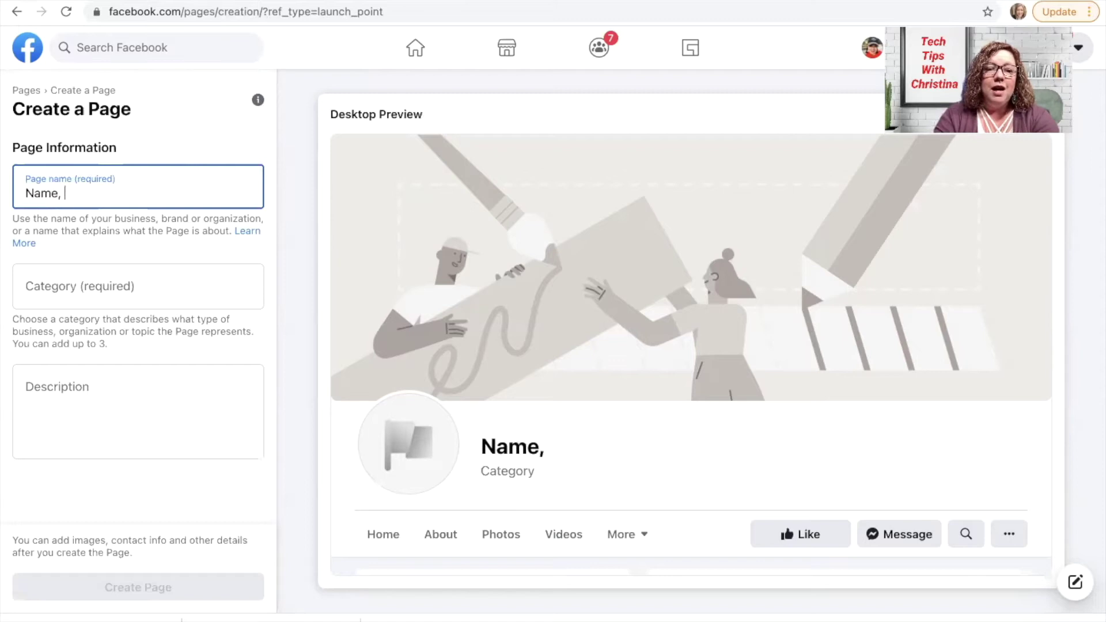
text(Realtor)
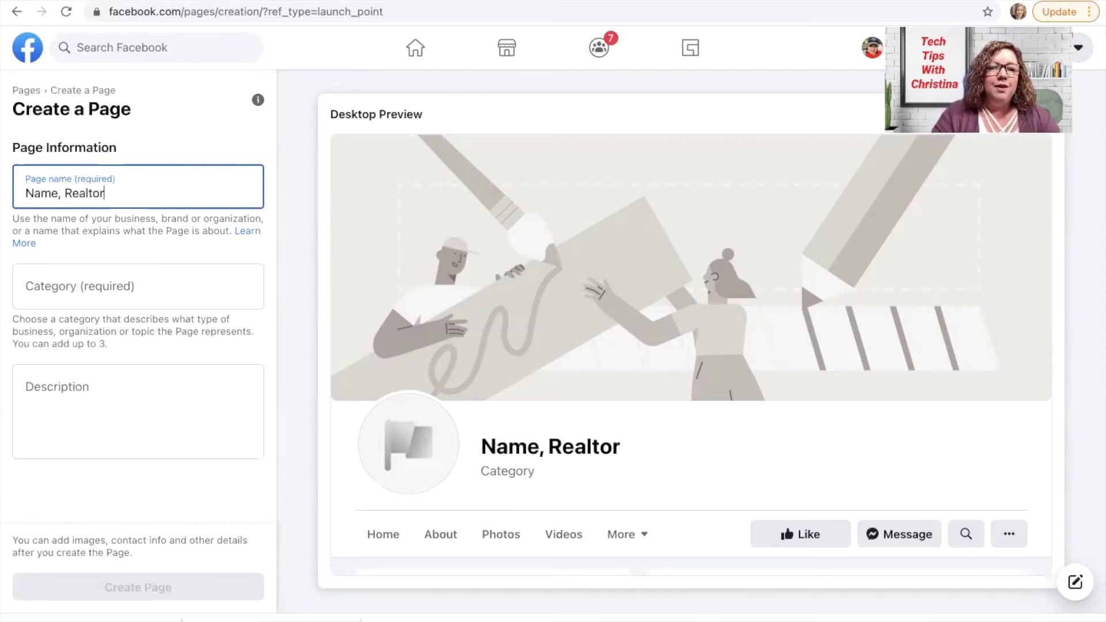
click(96, 280)
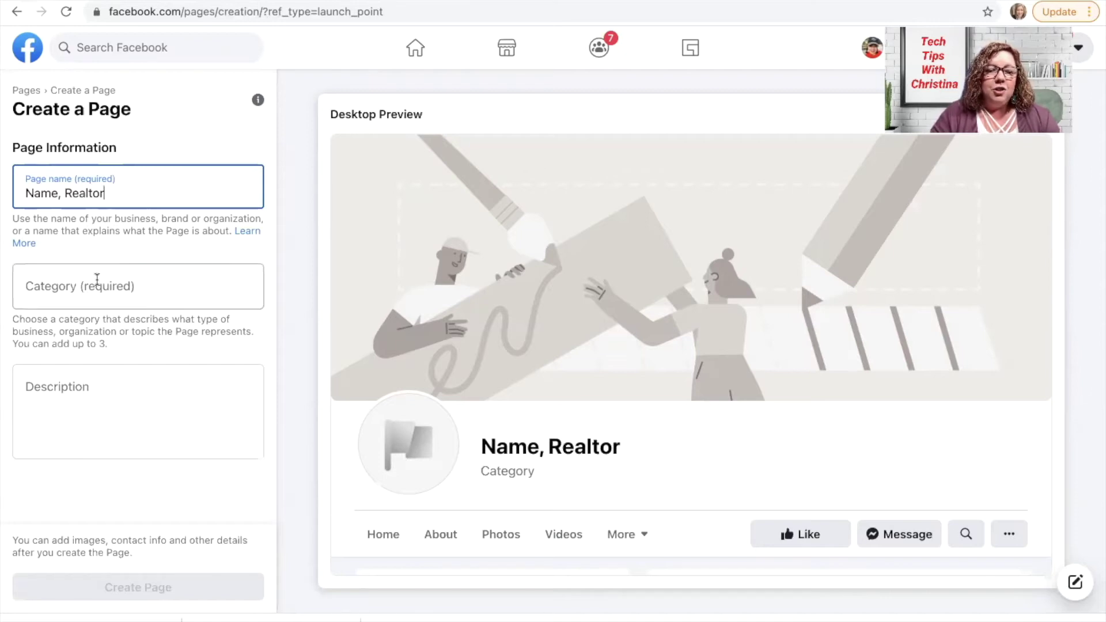
text(Real)
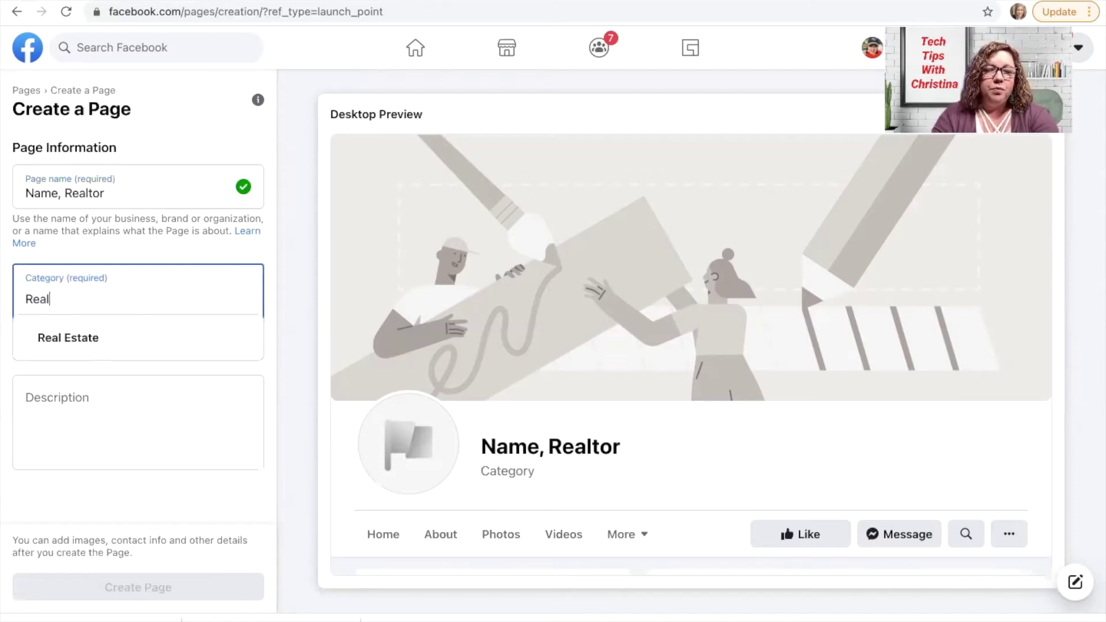
text( Estate)
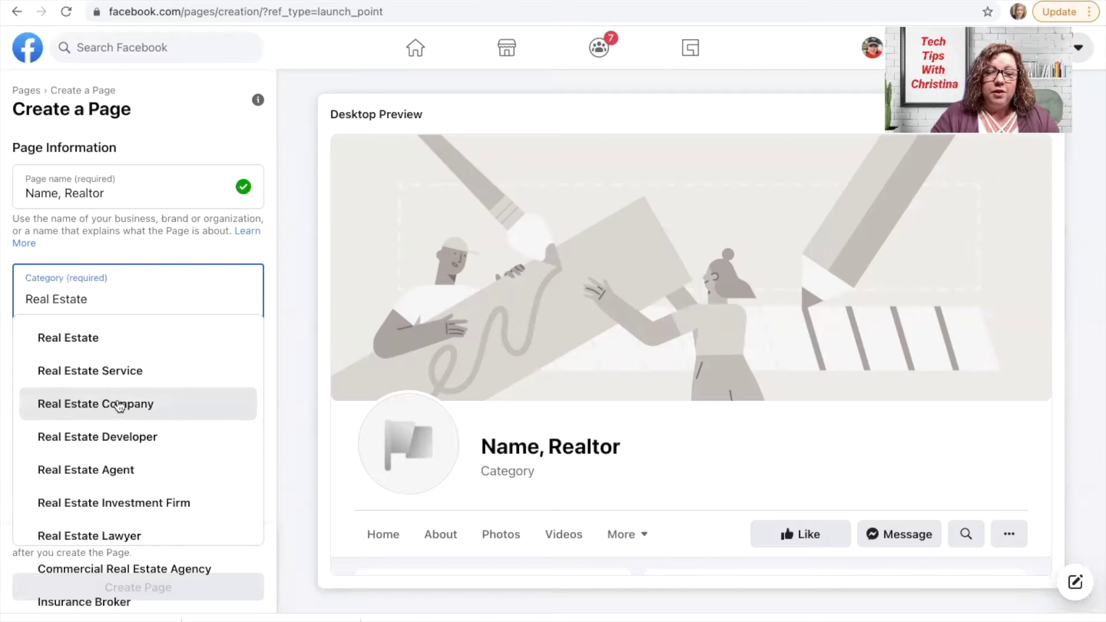
scroll(120, 406, down, 1)
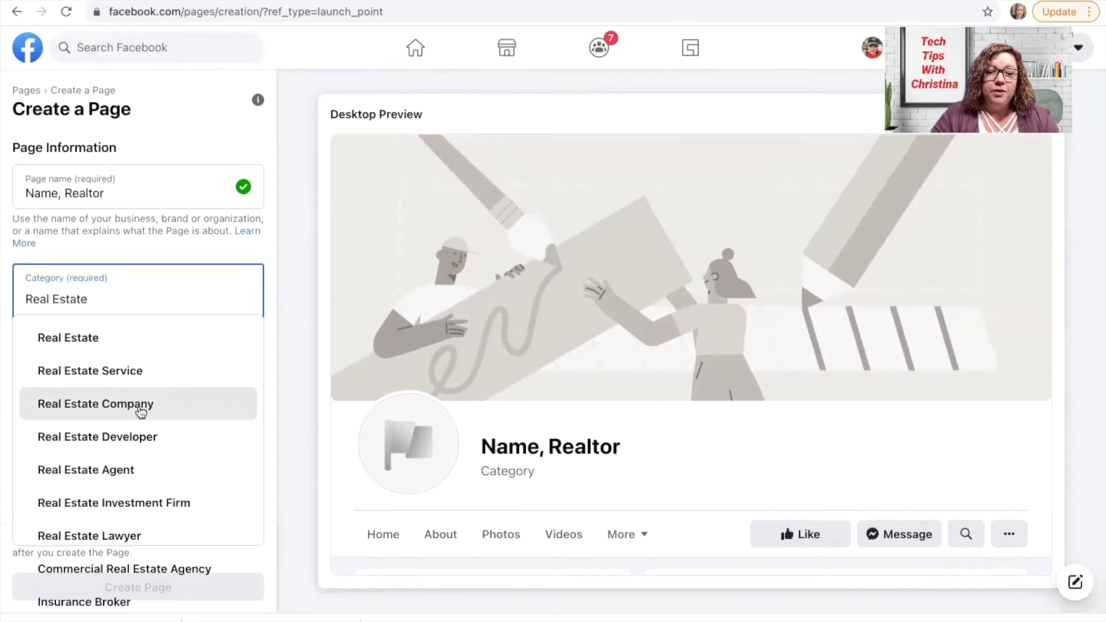
click(99, 470)
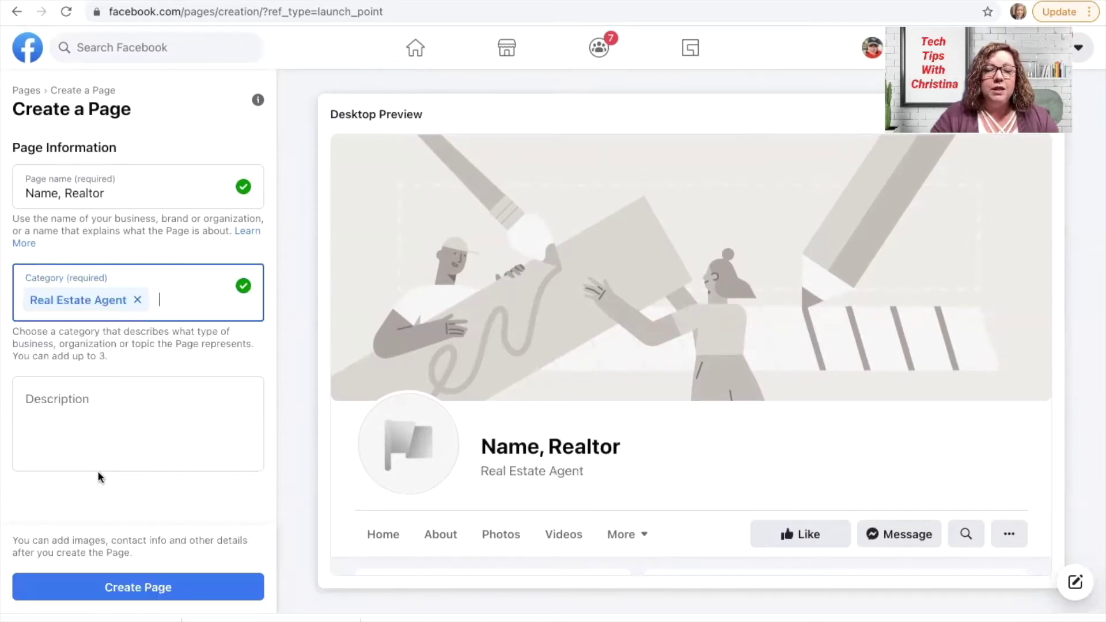
Enter the description 'Brokered by Keller Williams Realty Johnson County.' followed by the agent's license number
click(61, 409)
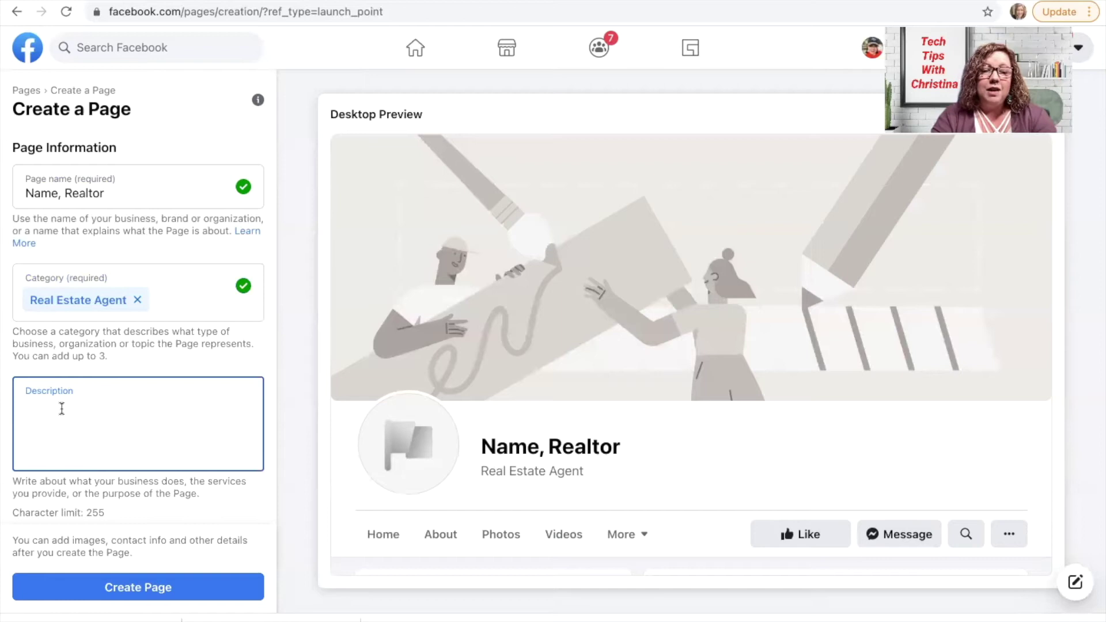
text(Brokered )
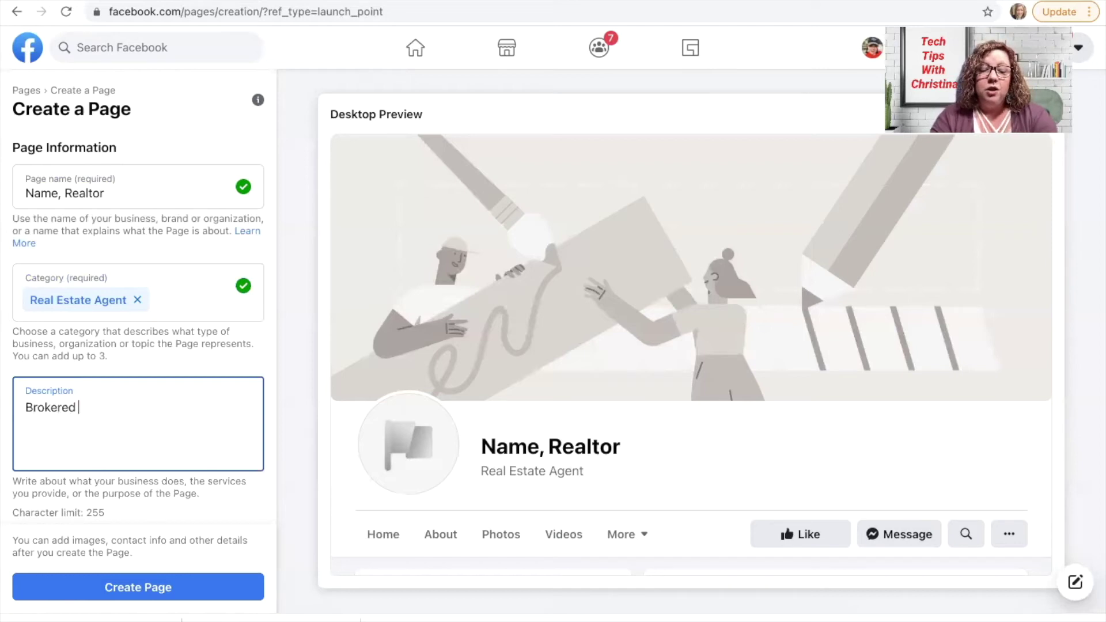
text(by )
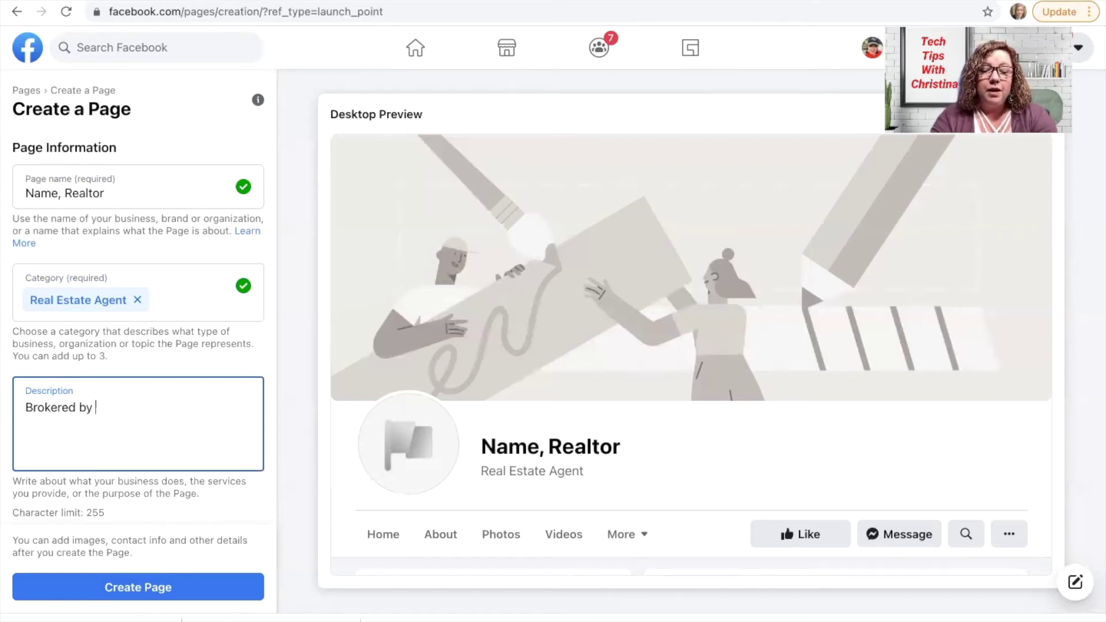
text(Keller Willi)
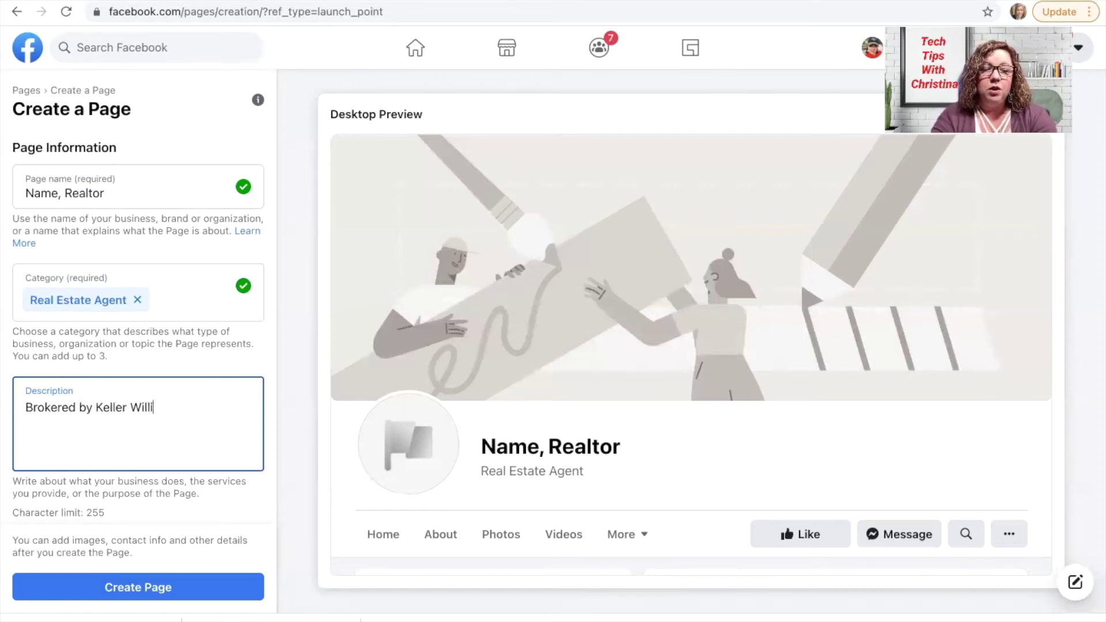
text(ams Realty Joh)
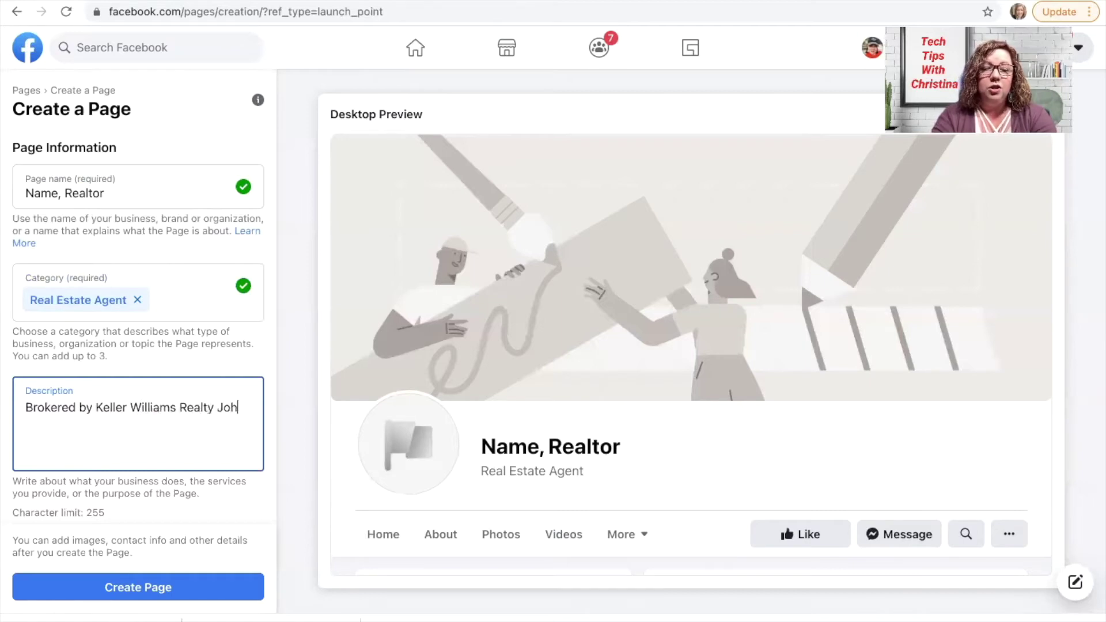
text(nson County. )
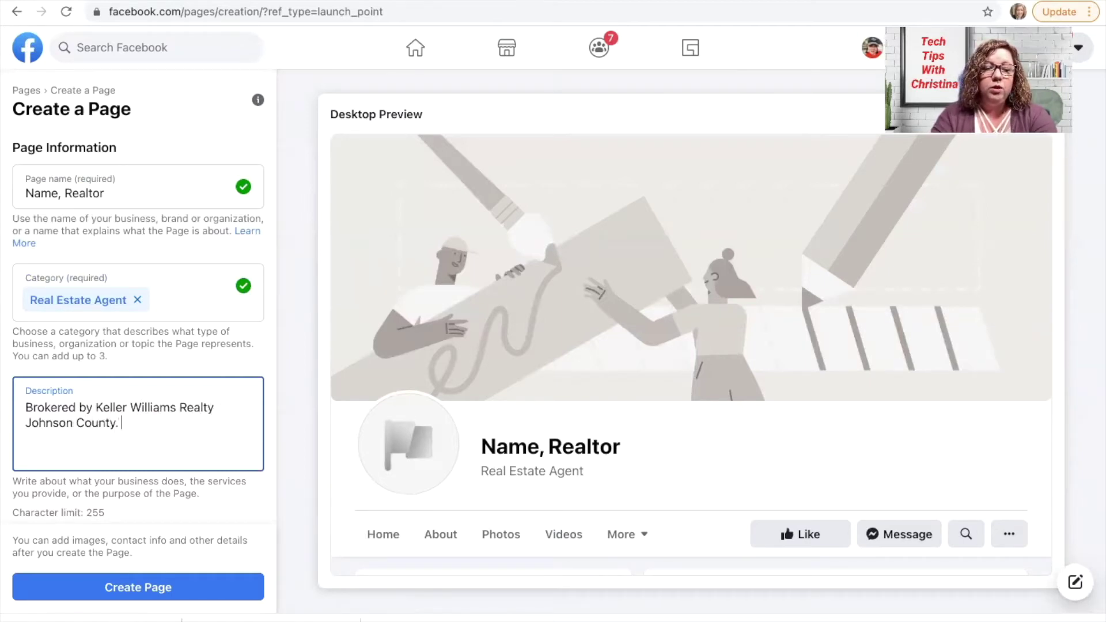
text(Licens)
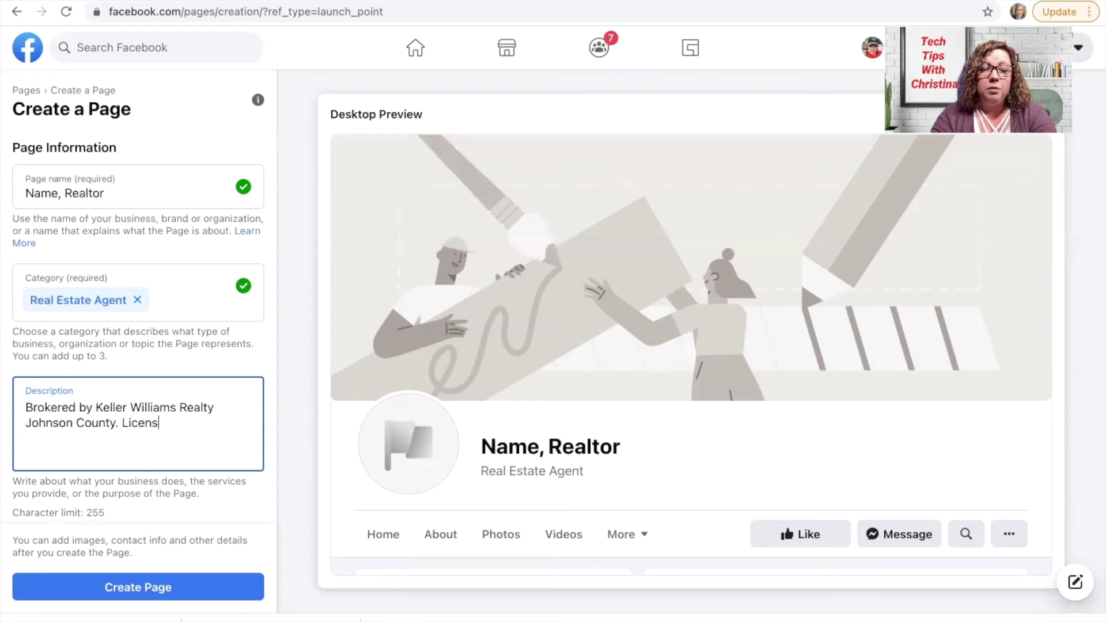
text(e #07)
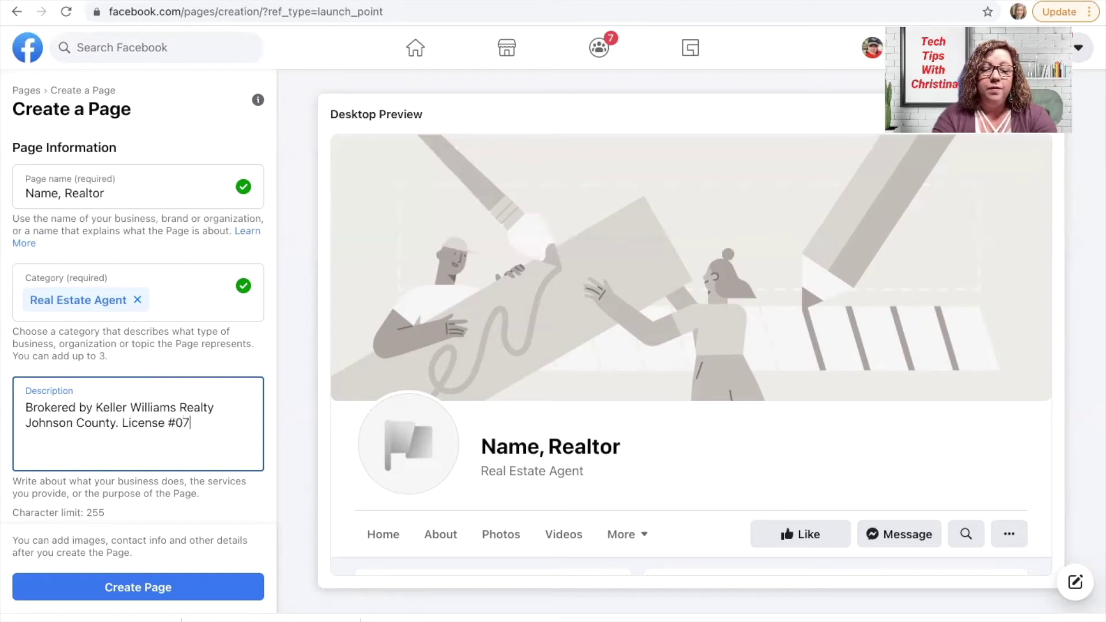
text(20661.)
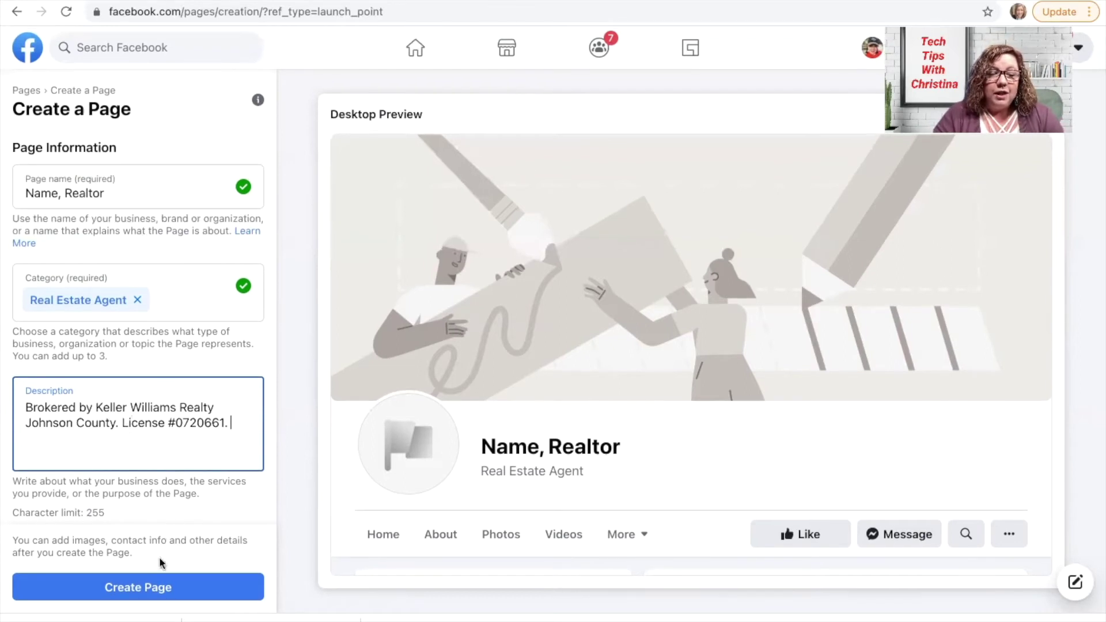
Create the page and upload the portrait JPEG from Downloads as its profile picture
click(156, 584)
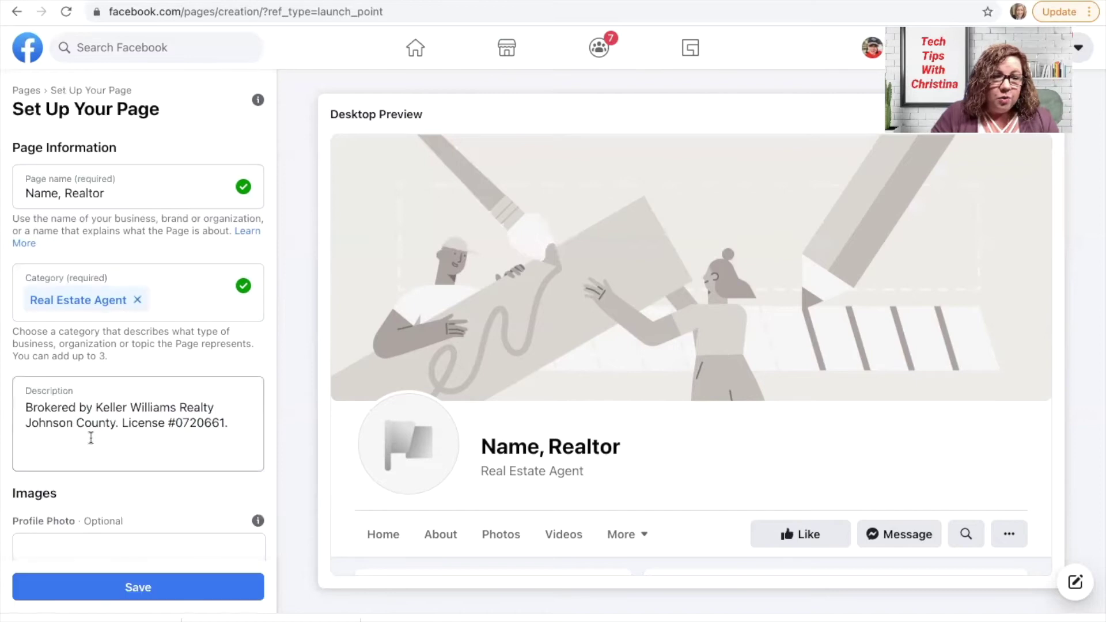
scroll(120, 452, down, 3)
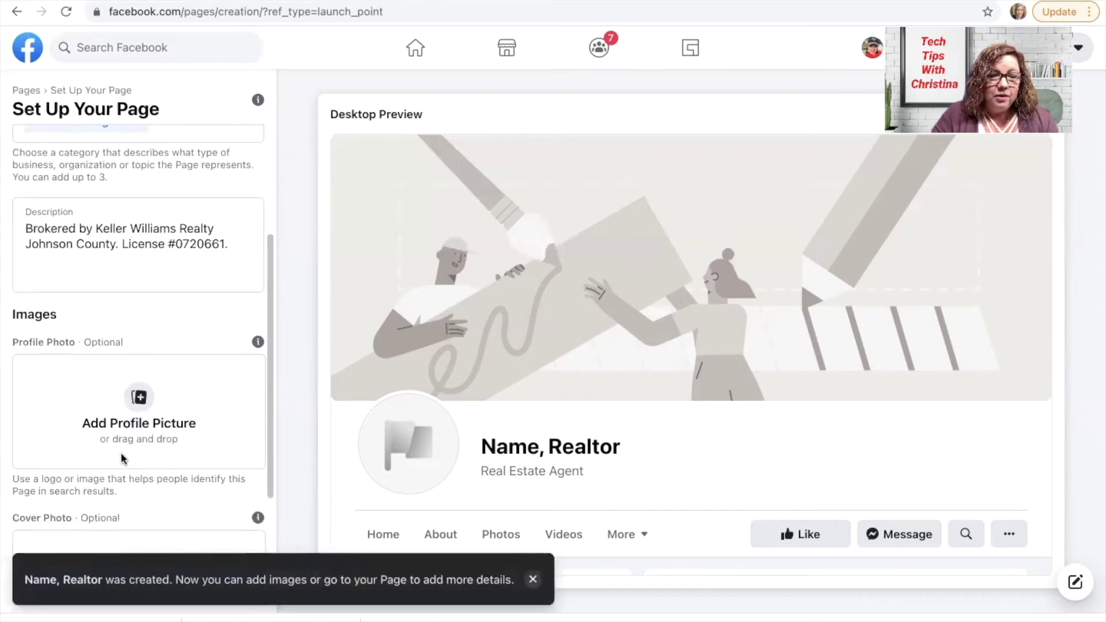
click(139, 397)
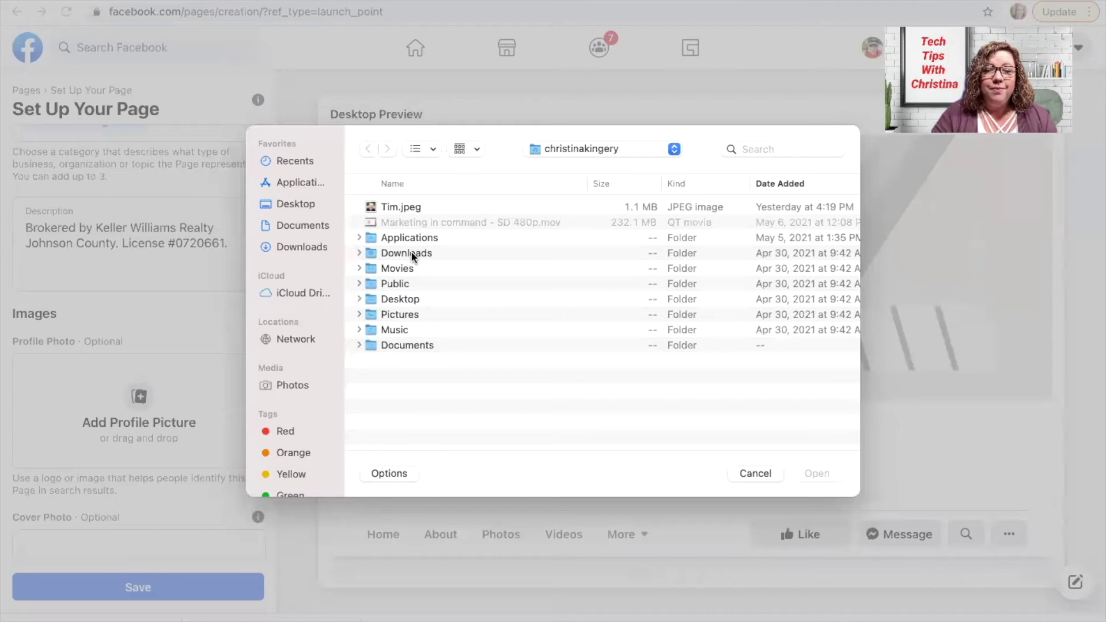
double_click(413, 256)
click(435, 205)
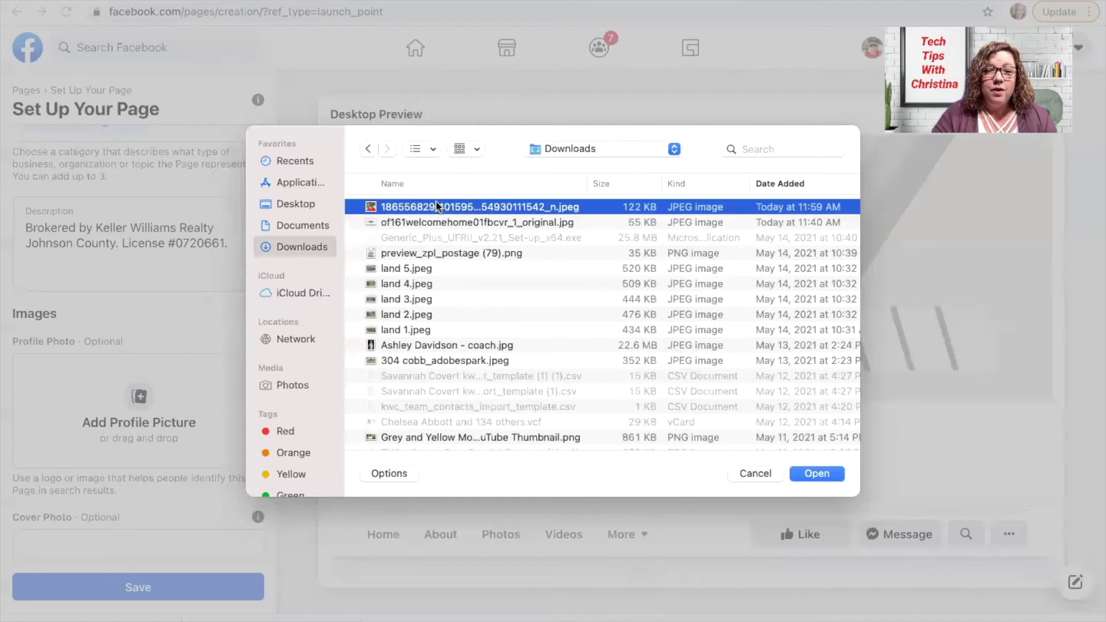
click(829, 471)
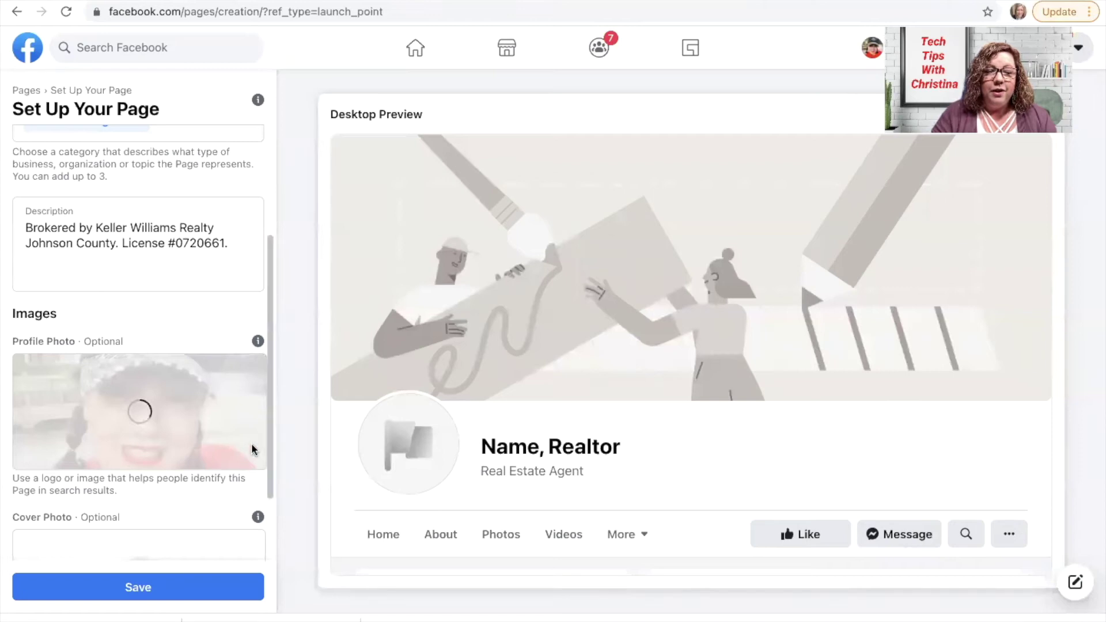
scroll(207, 461, down, 2)
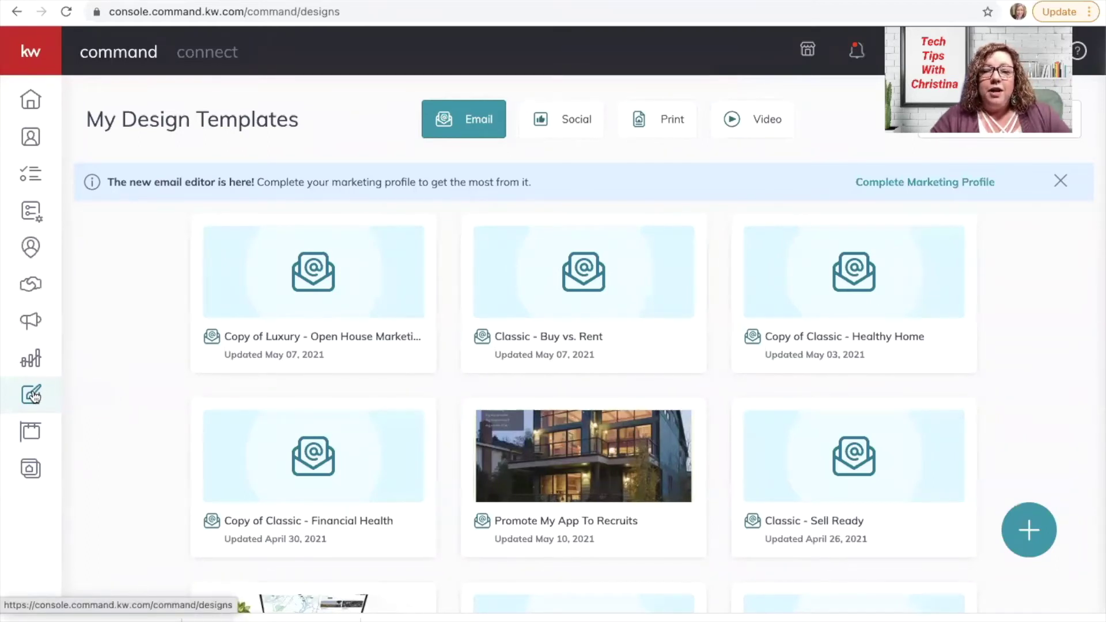
Start a new Social design in KW Designs to open the social template library
click(1043, 526)
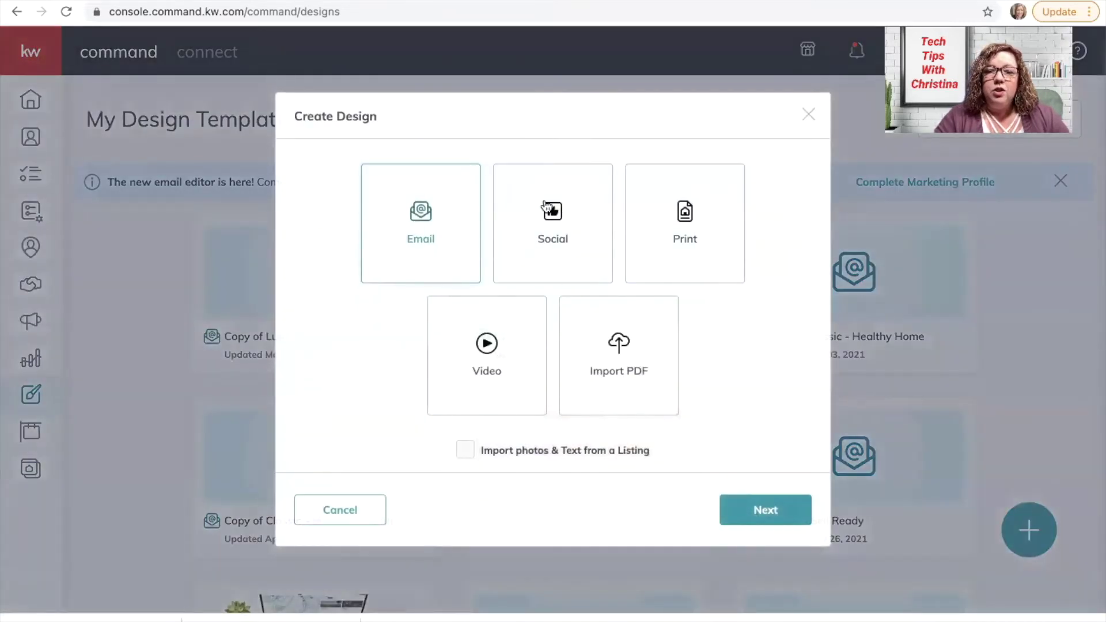
click(576, 239)
click(766, 510)
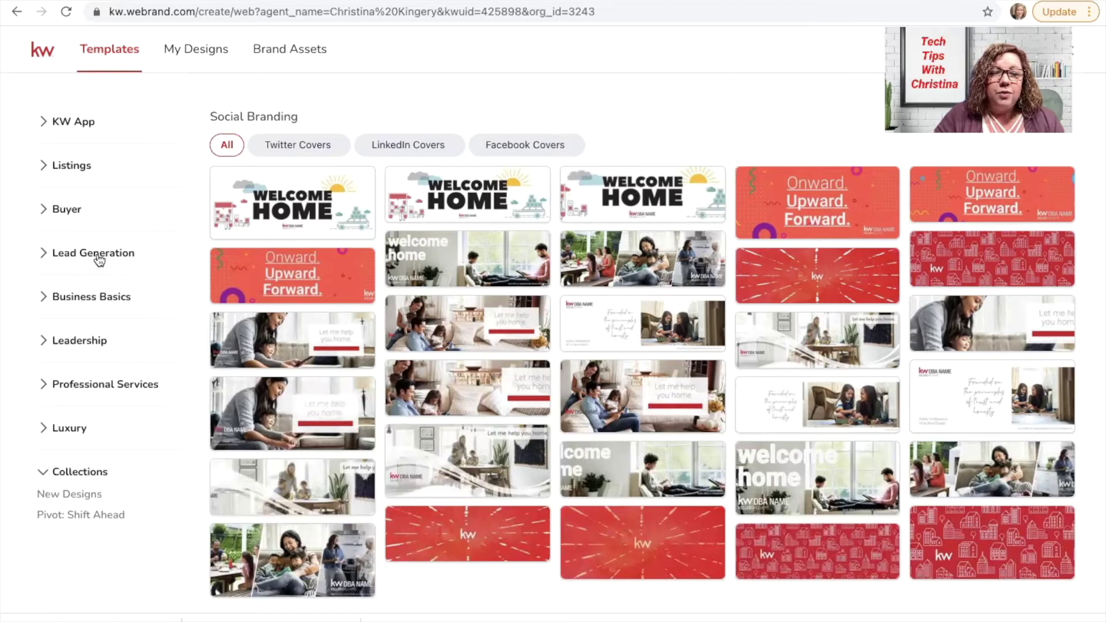
Filter Business Basics > Social Branding templates to Facebook Covers only
click(85, 298)
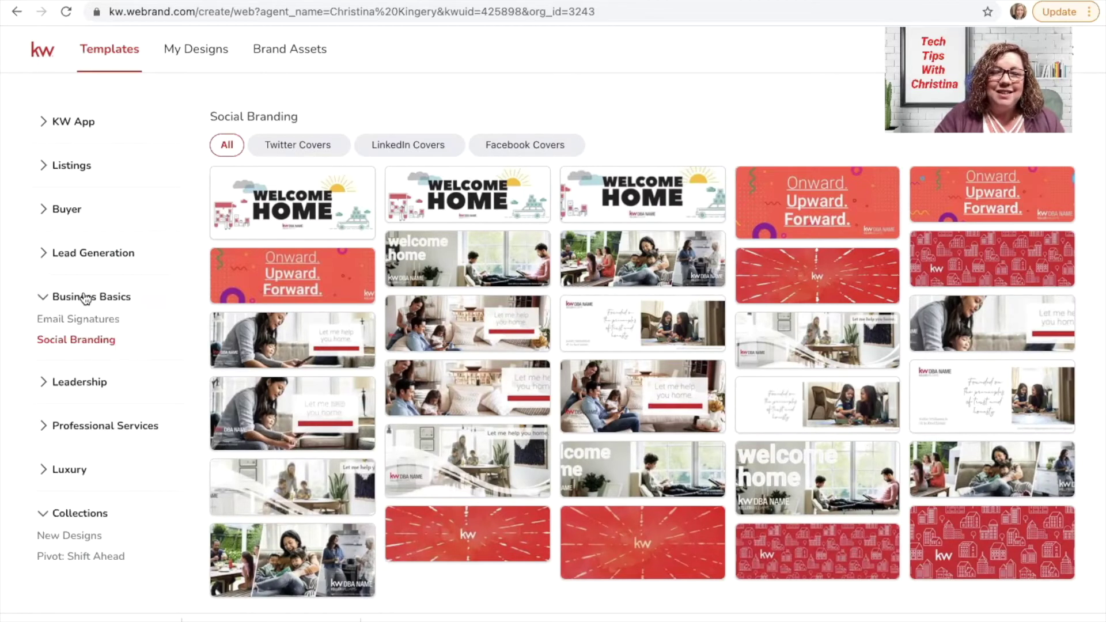
click(81, 342)
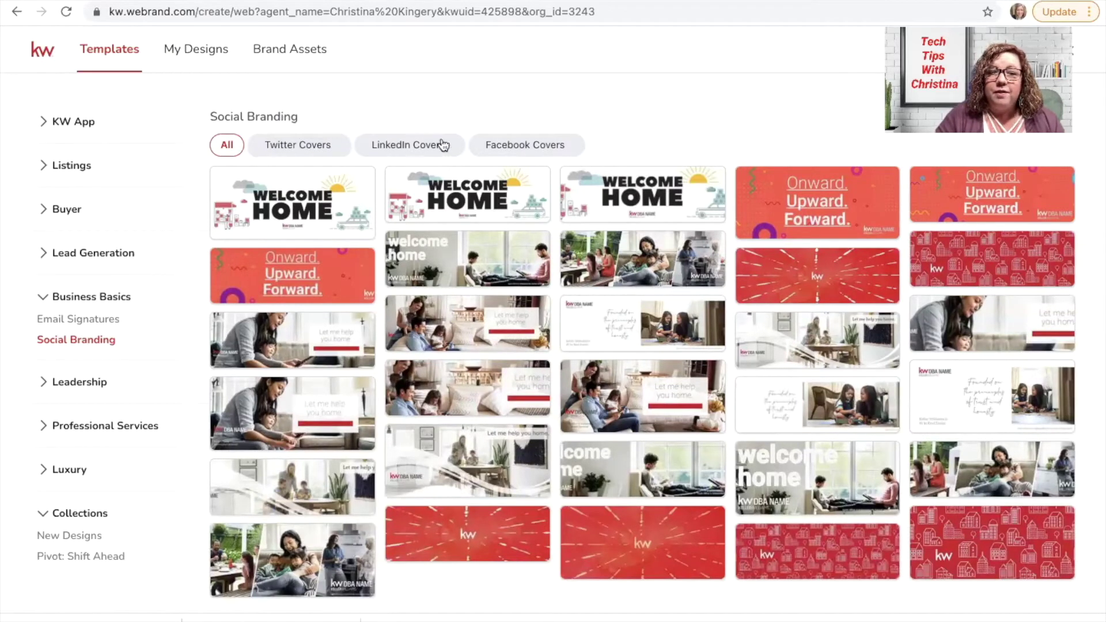
click(527, 149)
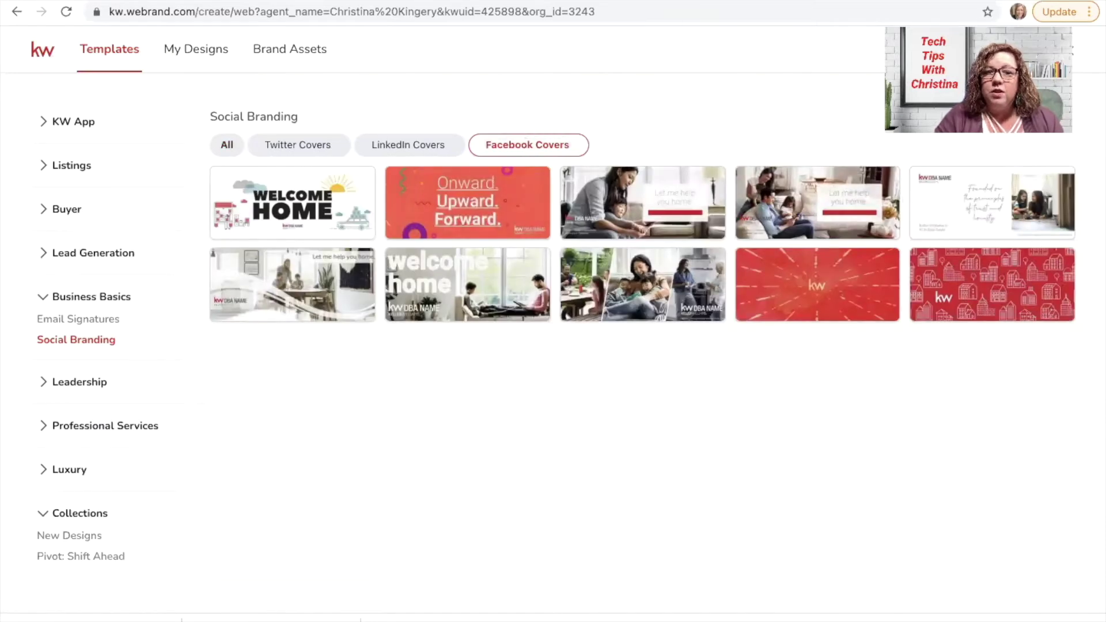
Upload the welcomehome JPG from Downloads as the page cover photo and save
key(ctrl+Tab)
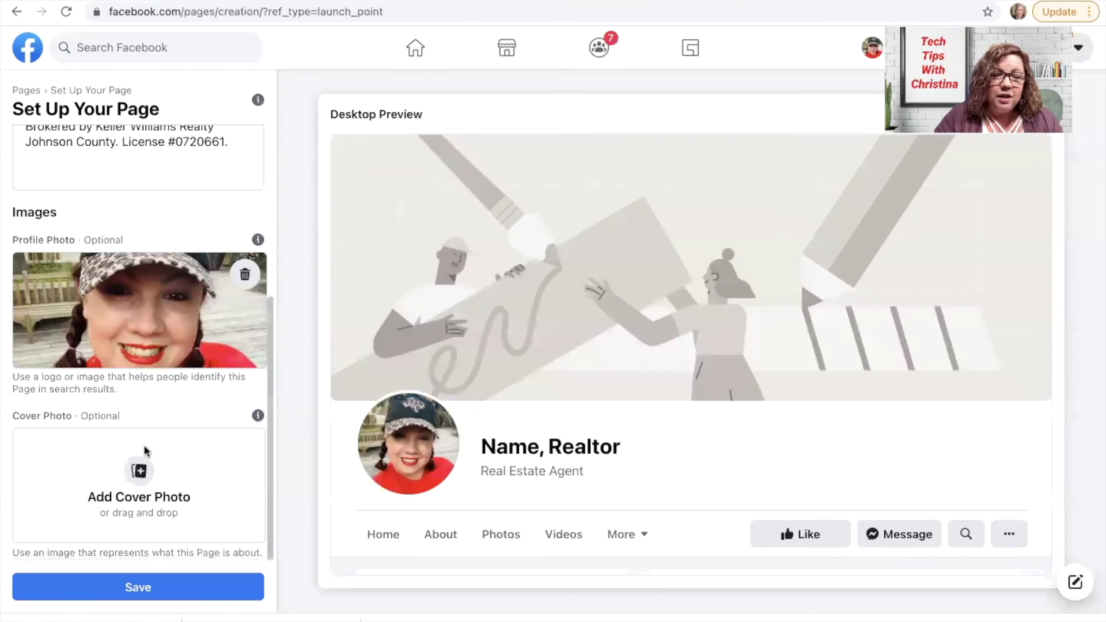
click(138, 470)
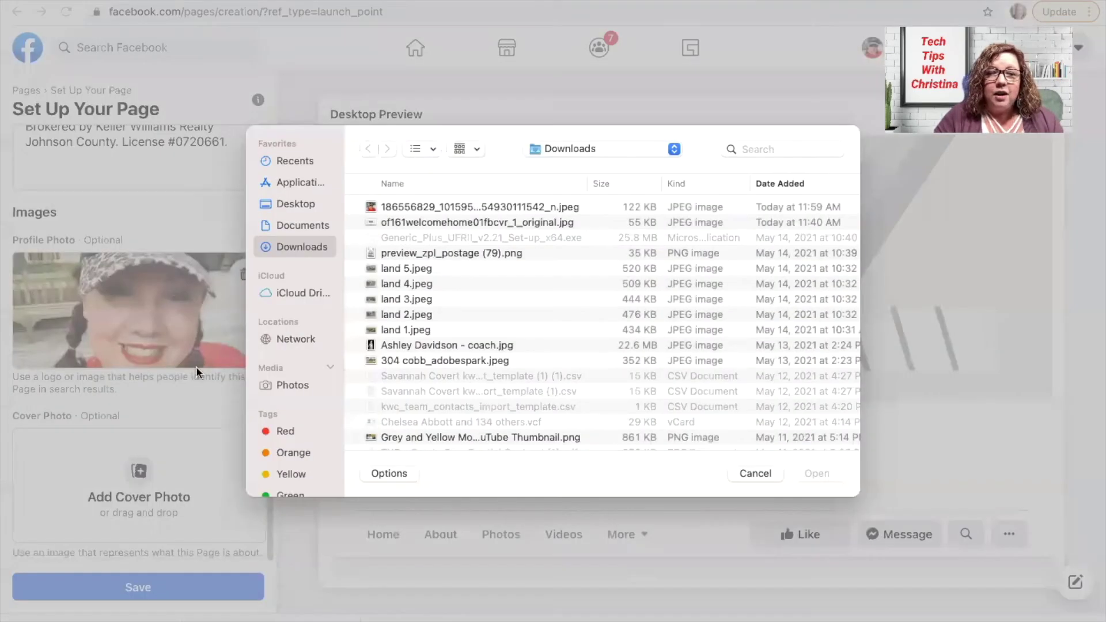
click(457, 223)
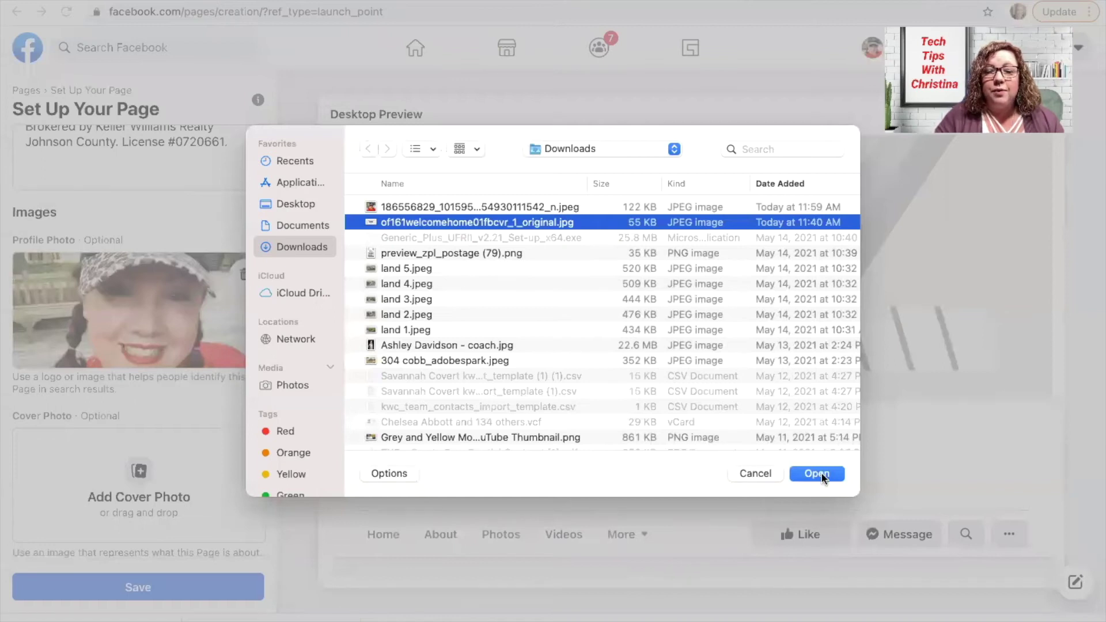
click(818, 474)
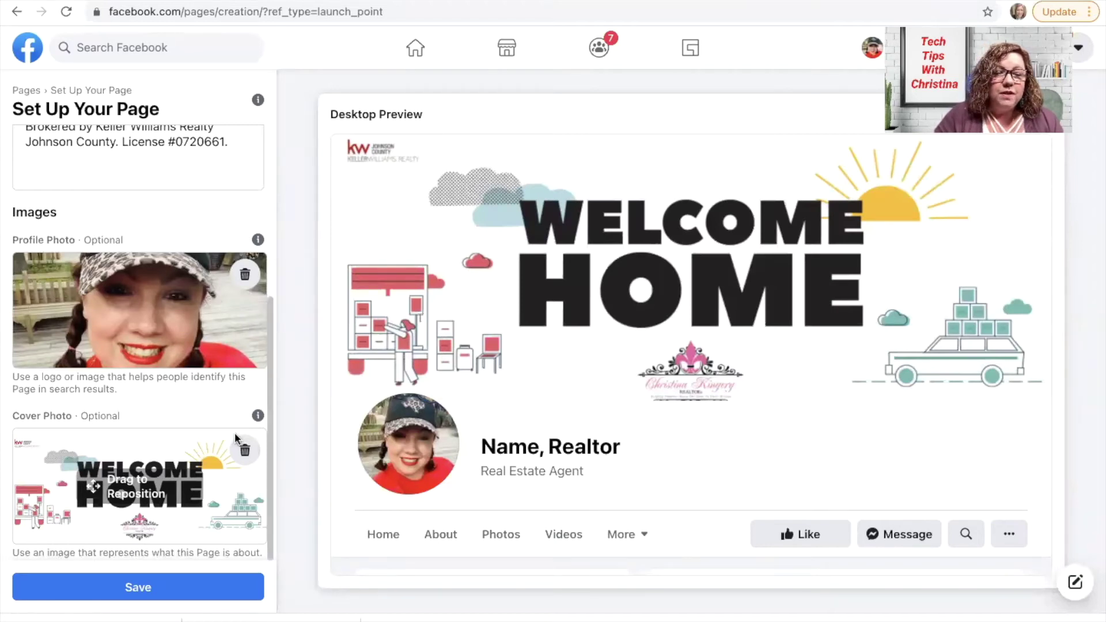
click(142, 589)
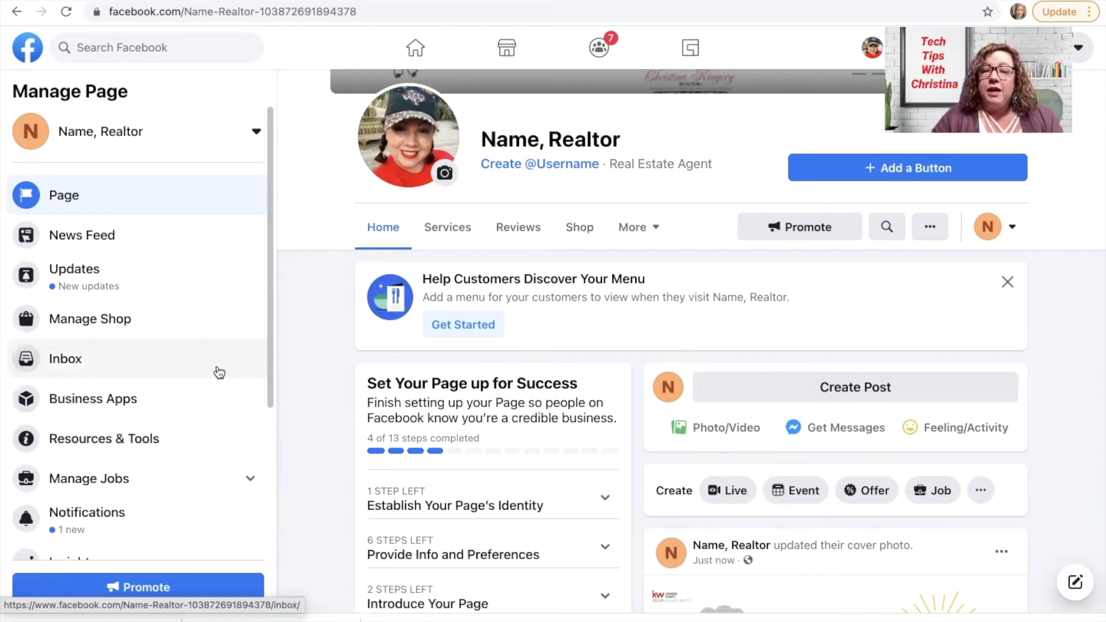
Scroll the new Name, Realtor page to view its Welcome Home cover and profile photo
scroll(777, 271, down, 1)
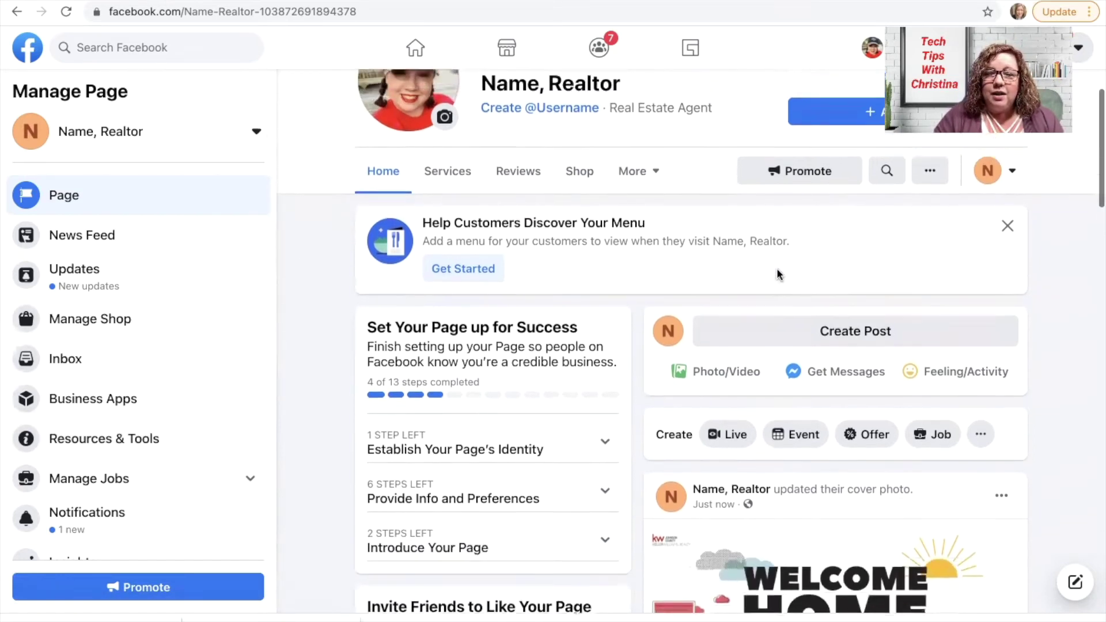
scroll(777, 272, up, 5)
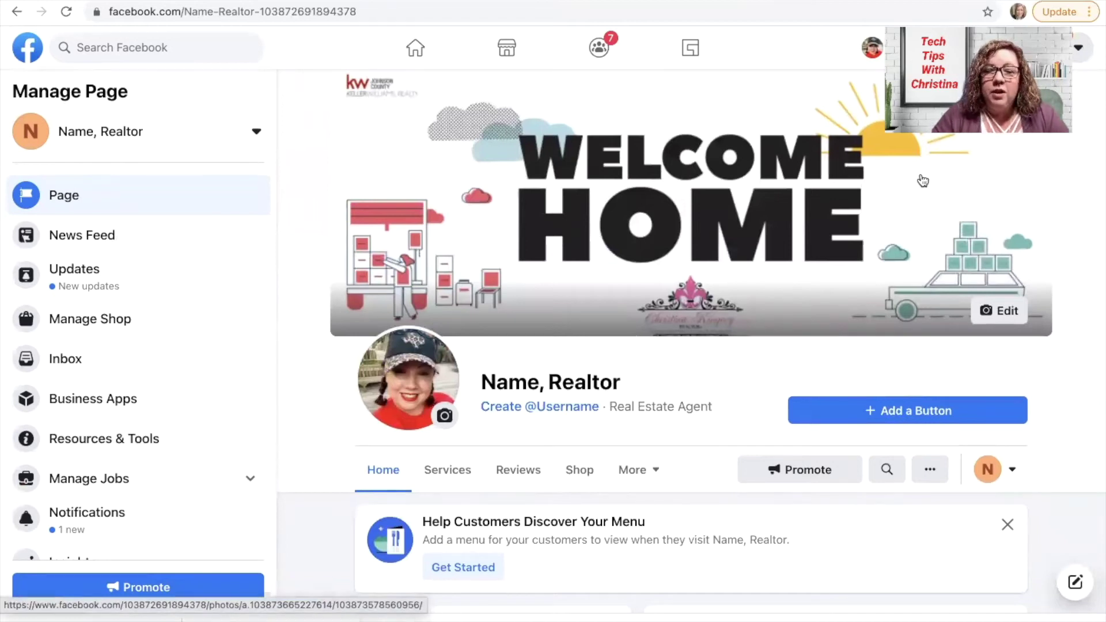
Add a Contact Us button linking to the agent's KW website address
click(912, 404)
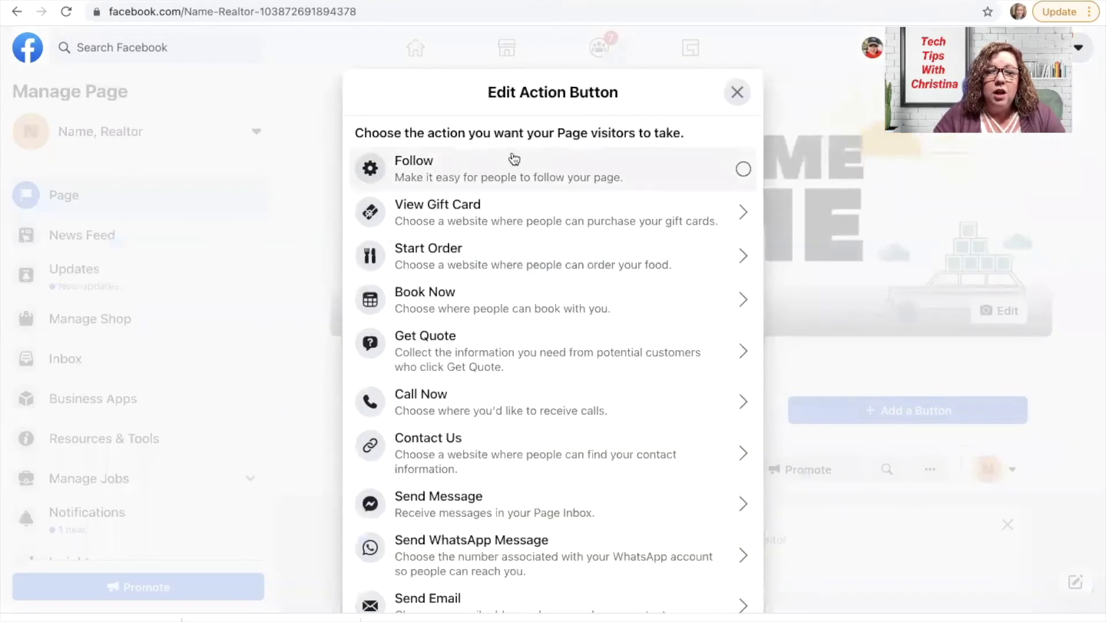
scroll(479, 385, down, 2)
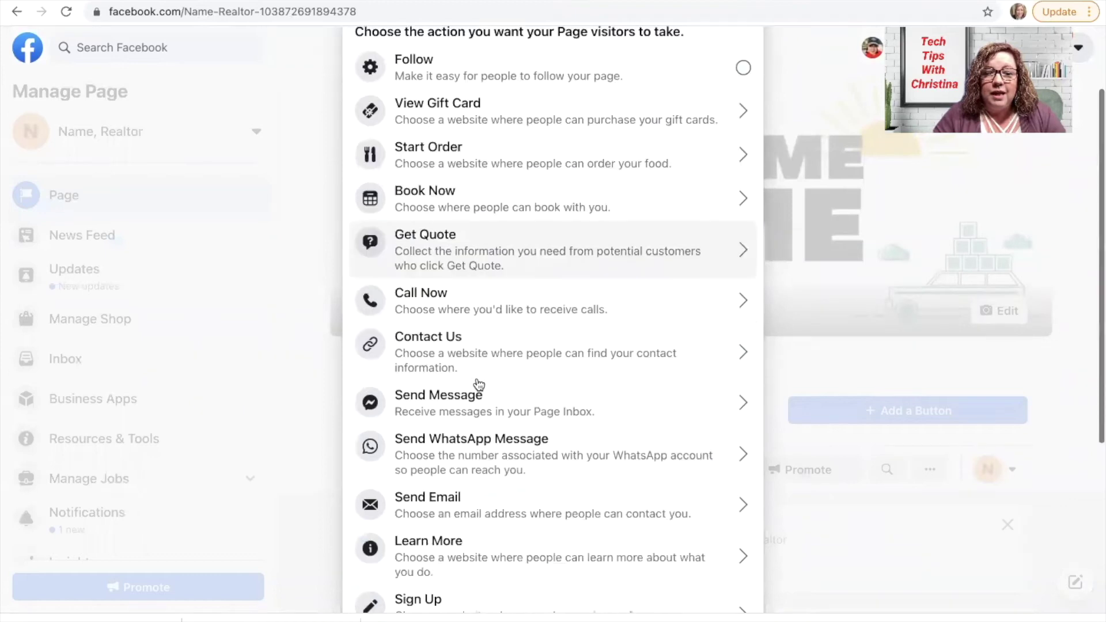
scroll(479, 385, up, 1)
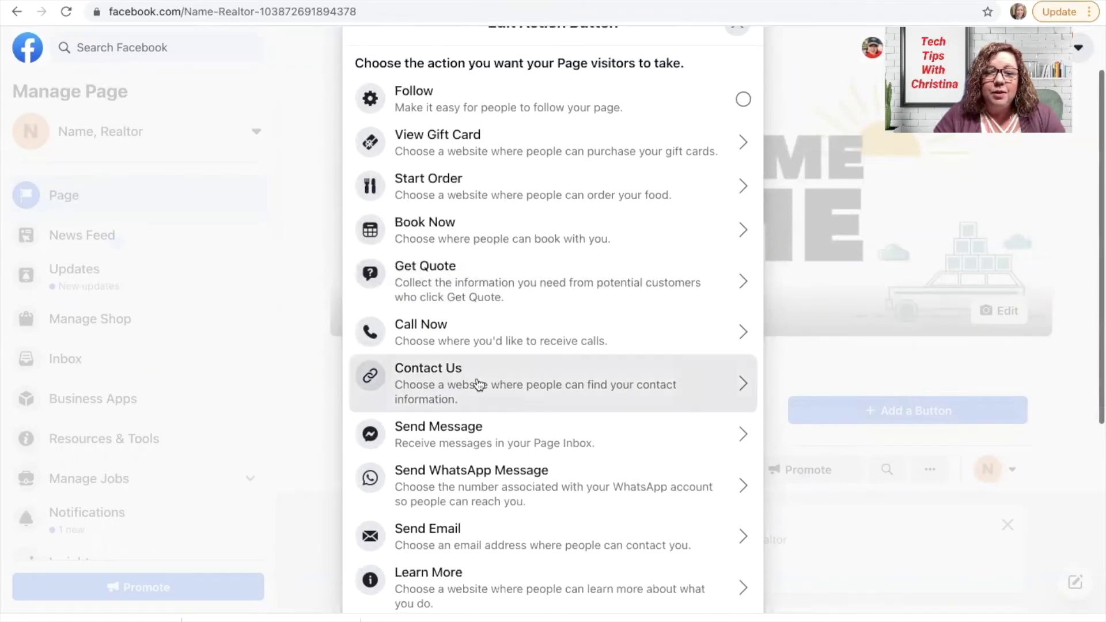
click(479, 385)
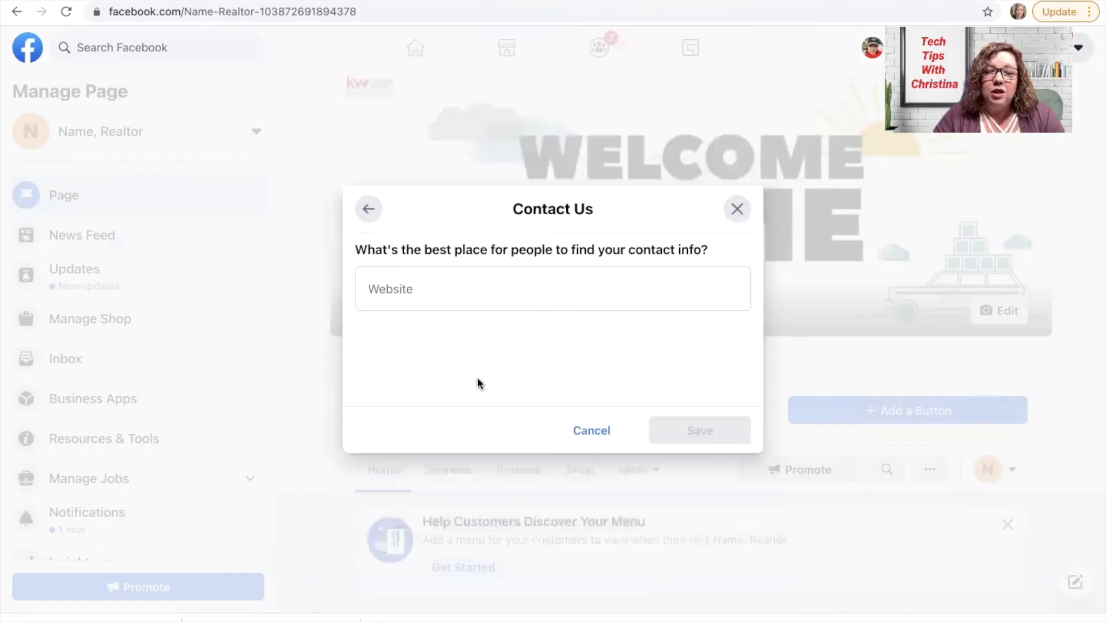
click(465, 290)
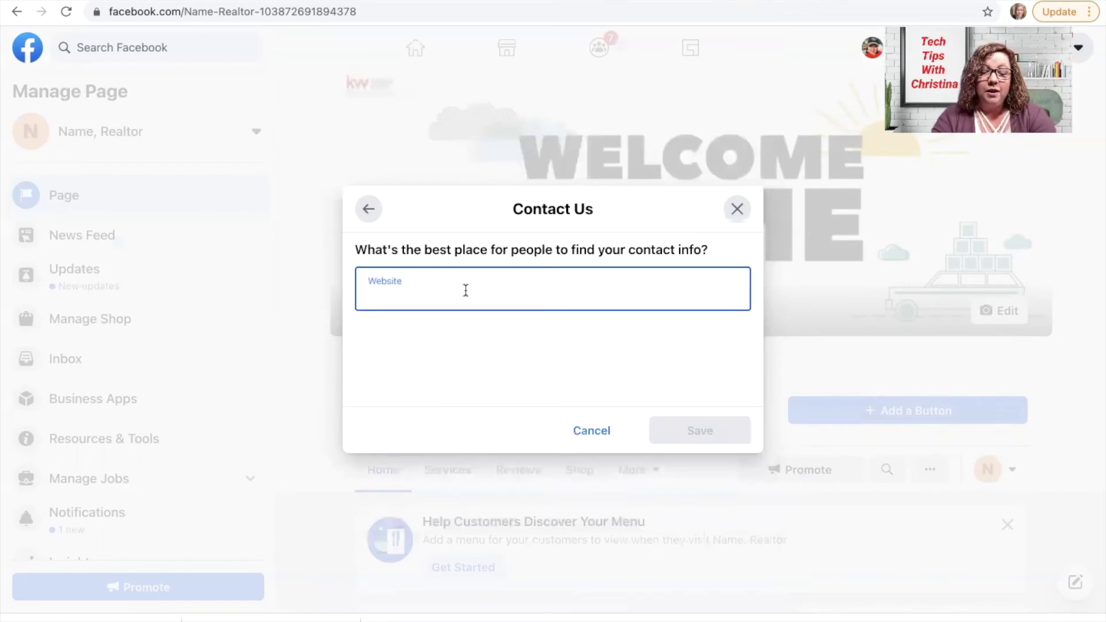
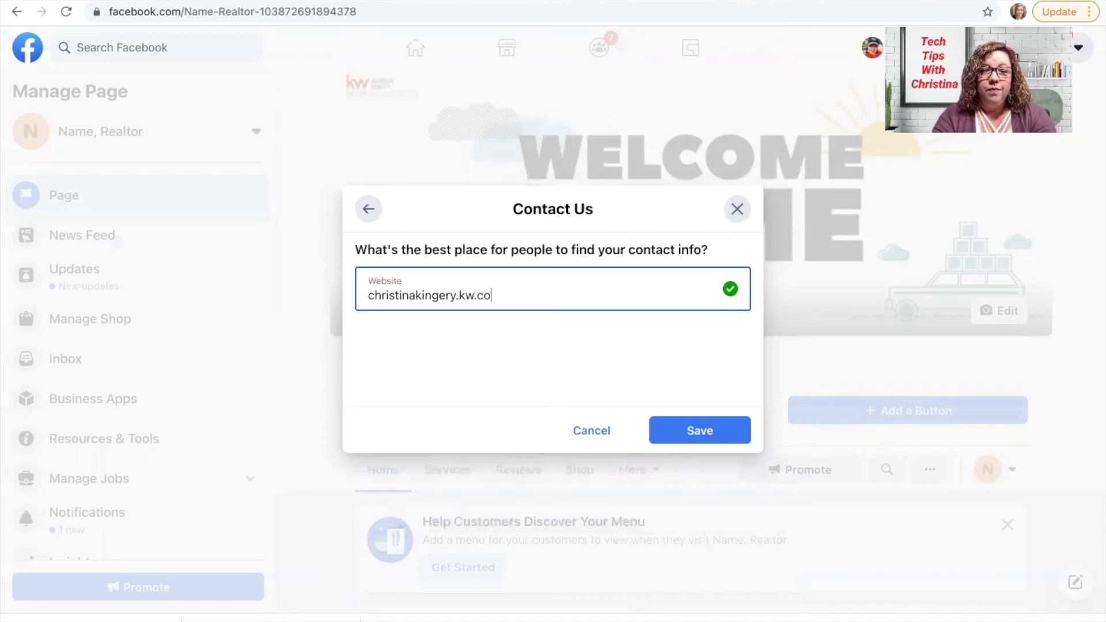
click(695, 430)
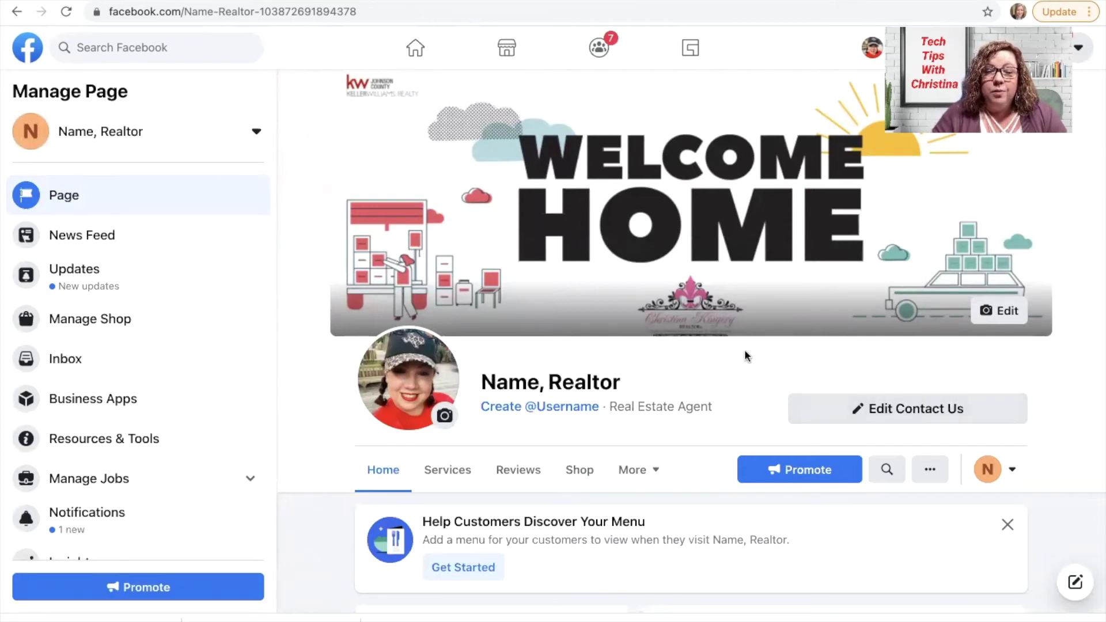
Create the page username from the realtor's name, appending 2021 once the first choice proves taken
click(550, 407)
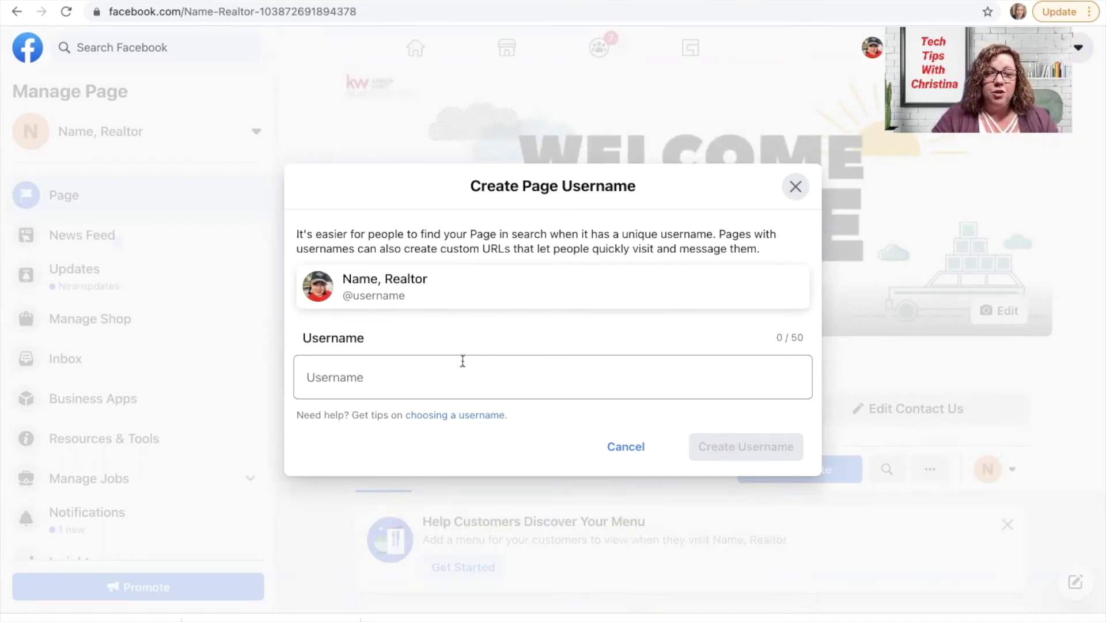
click(408, 374)
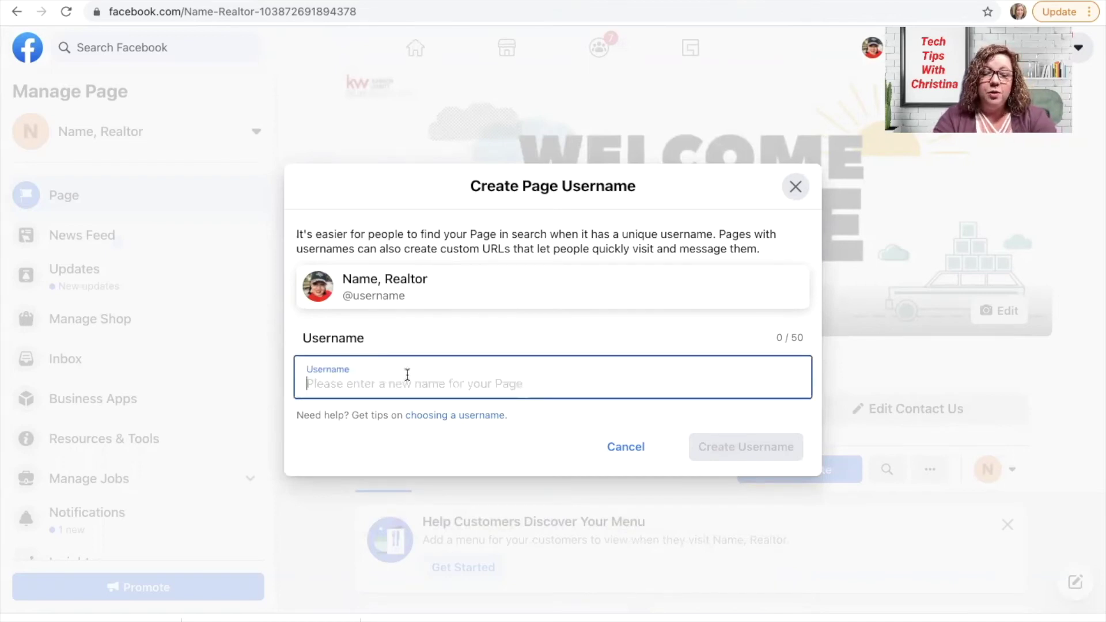
text(christinakr)
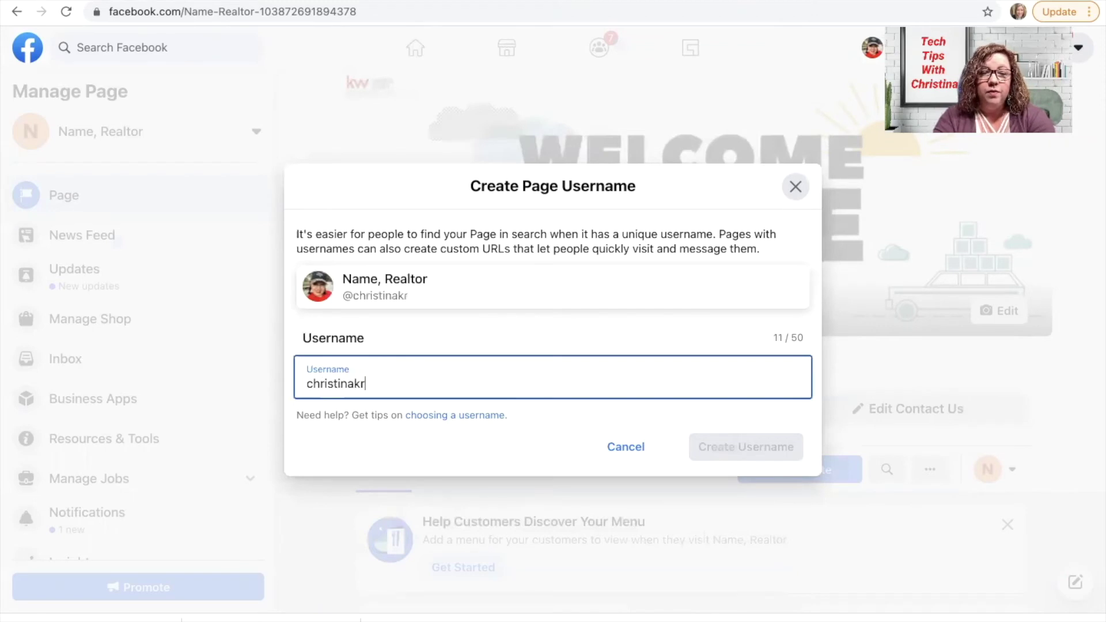
text(ealtor)
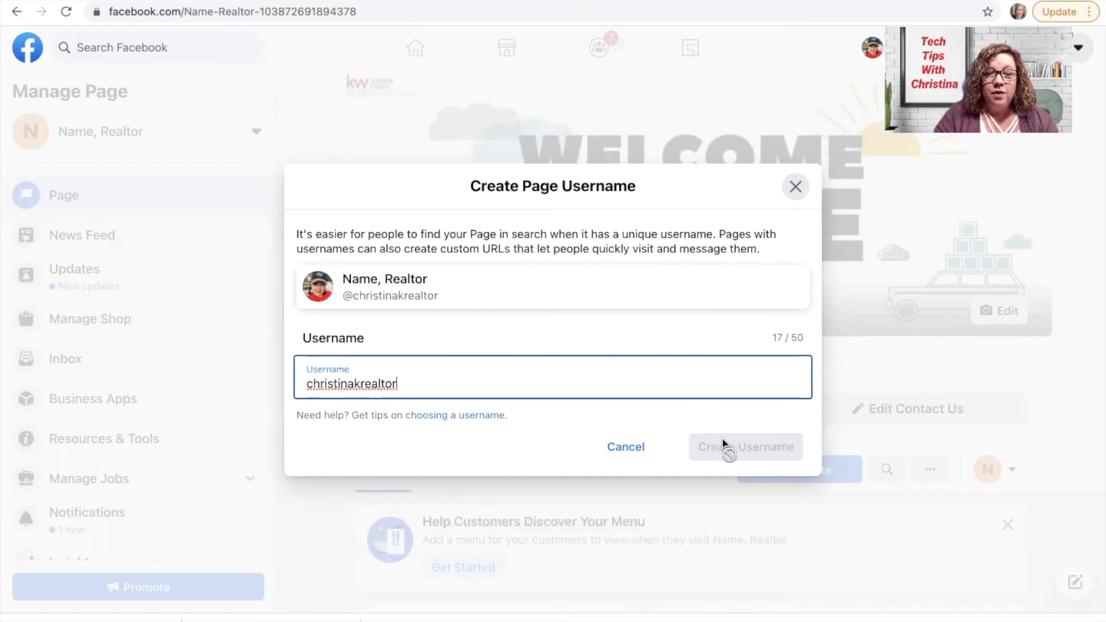
click(613, 371)
text(2021)
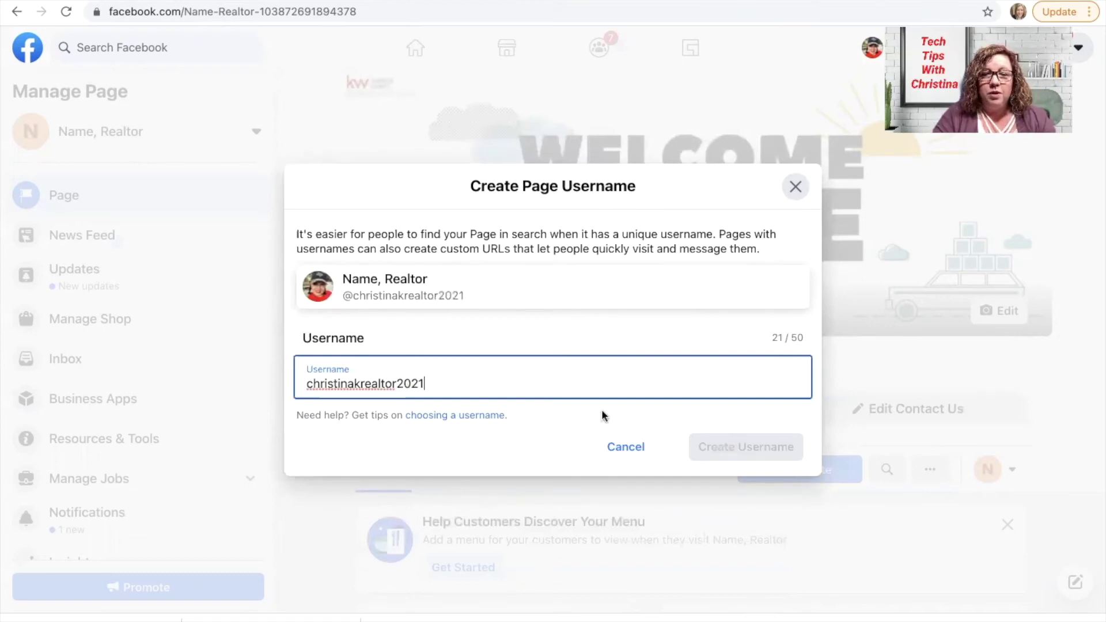
click(602, 410)
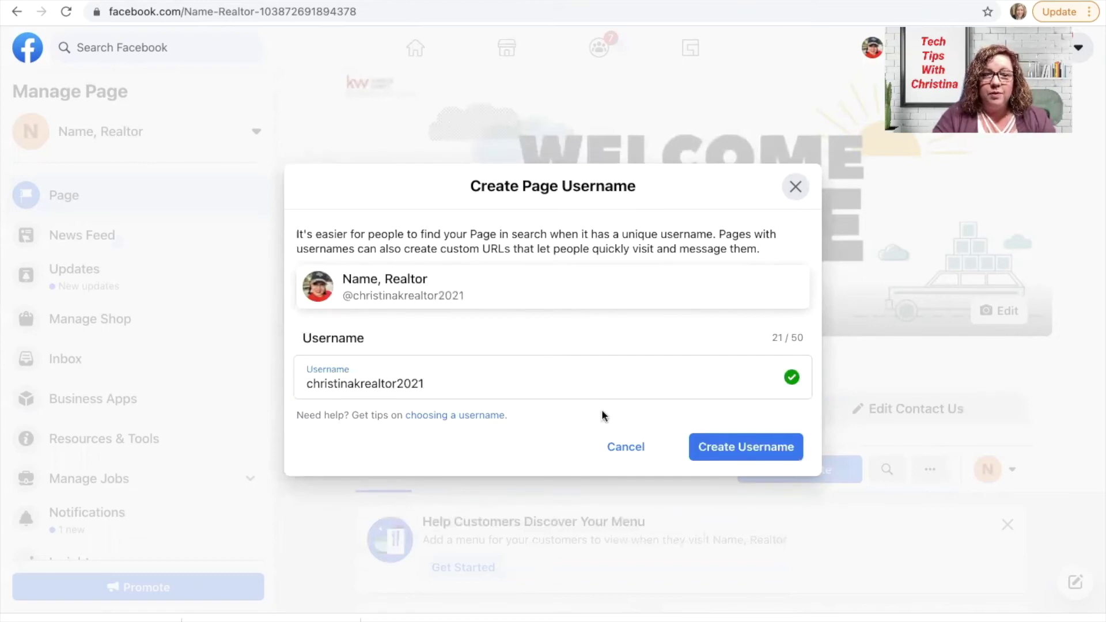
click(718, 449)
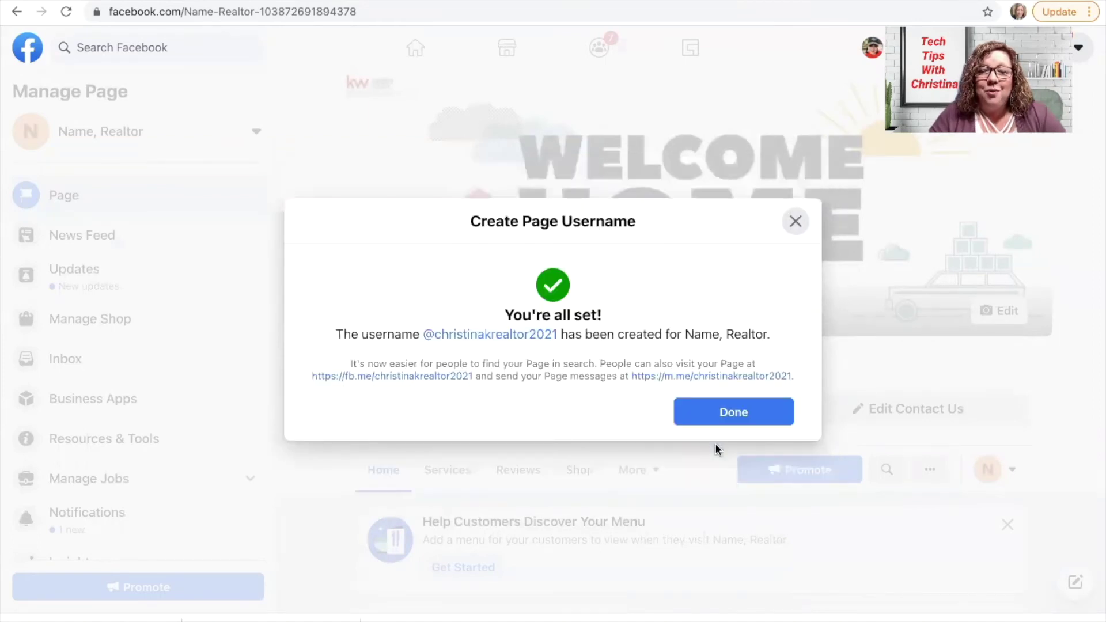
click(733, 408)
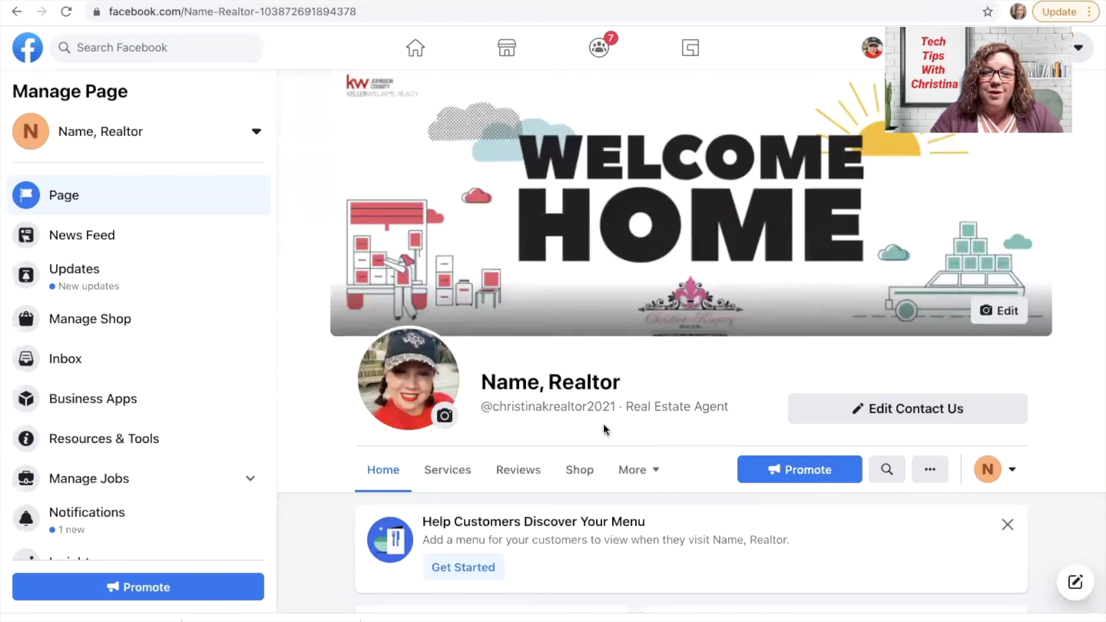
scroll(603, 423, down, 2)
scroll(604, 424, down, 1)
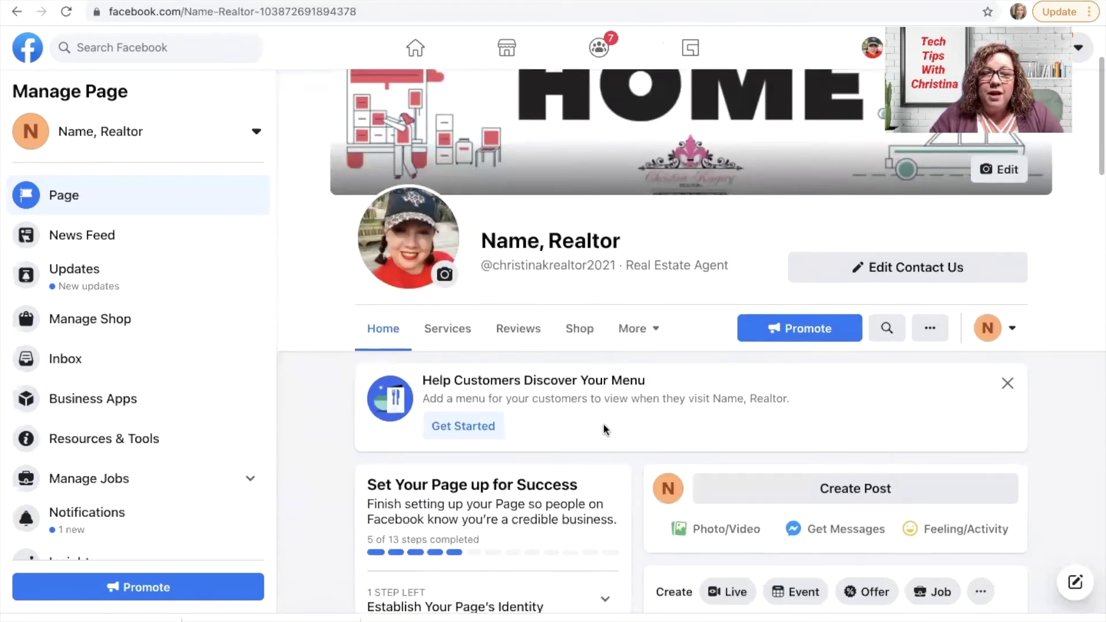
scroll(604, 423, down, 1)
scroll(604, 423, down, 1)
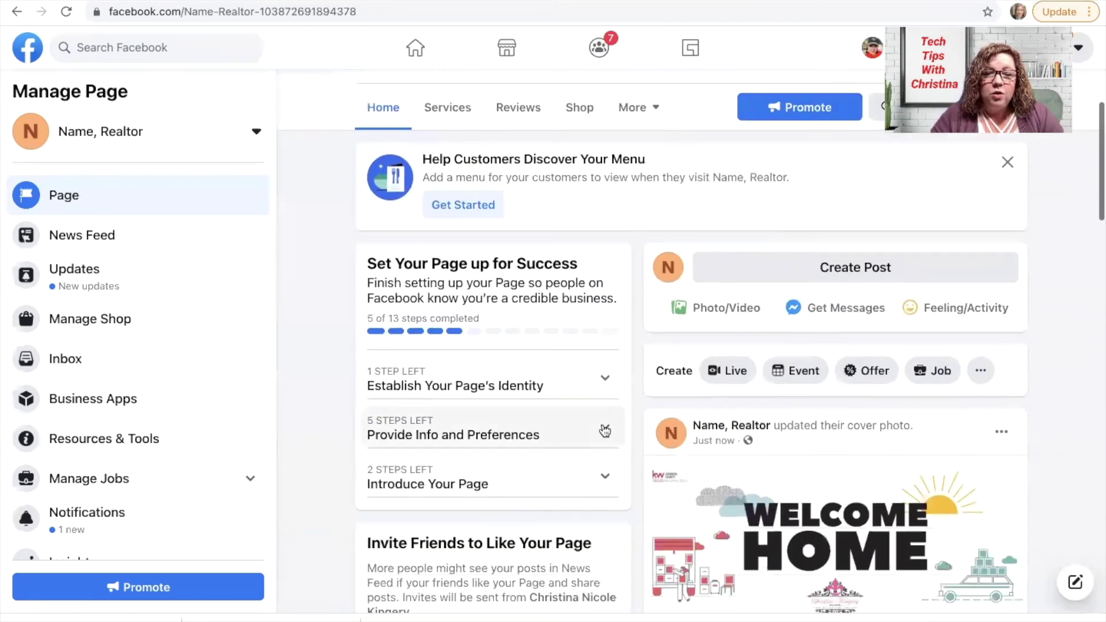
scroll(604, 424, down, 1)
scroll(603, 423, down, 1)
scroll(603, 423, up, 1)
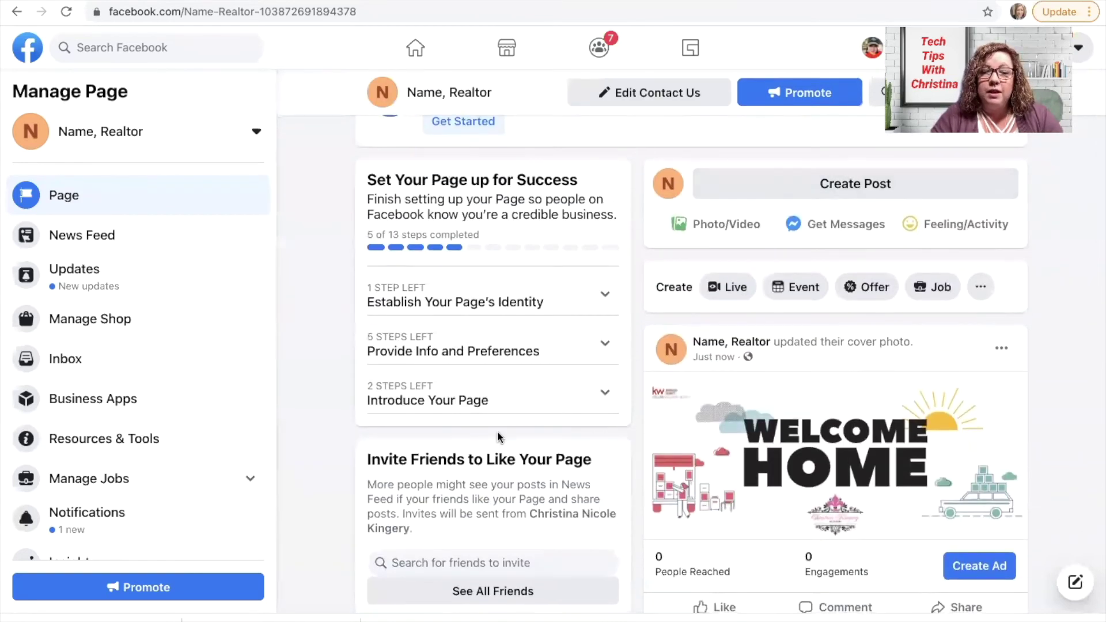
scroll(498, 436, down, 5)
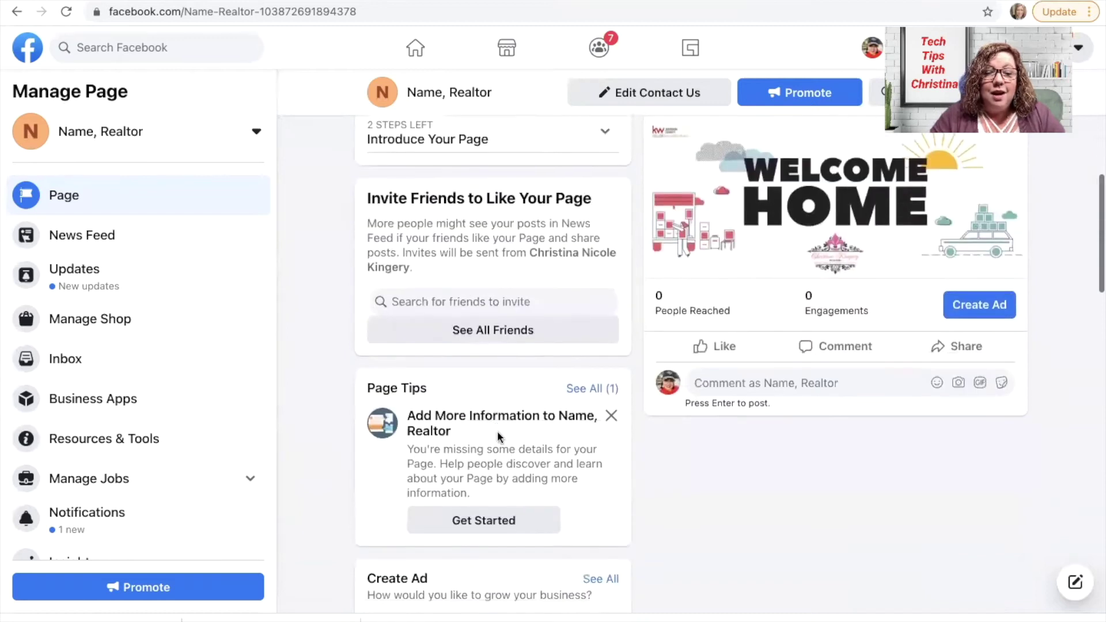
scroll(498, 436, down, 6)
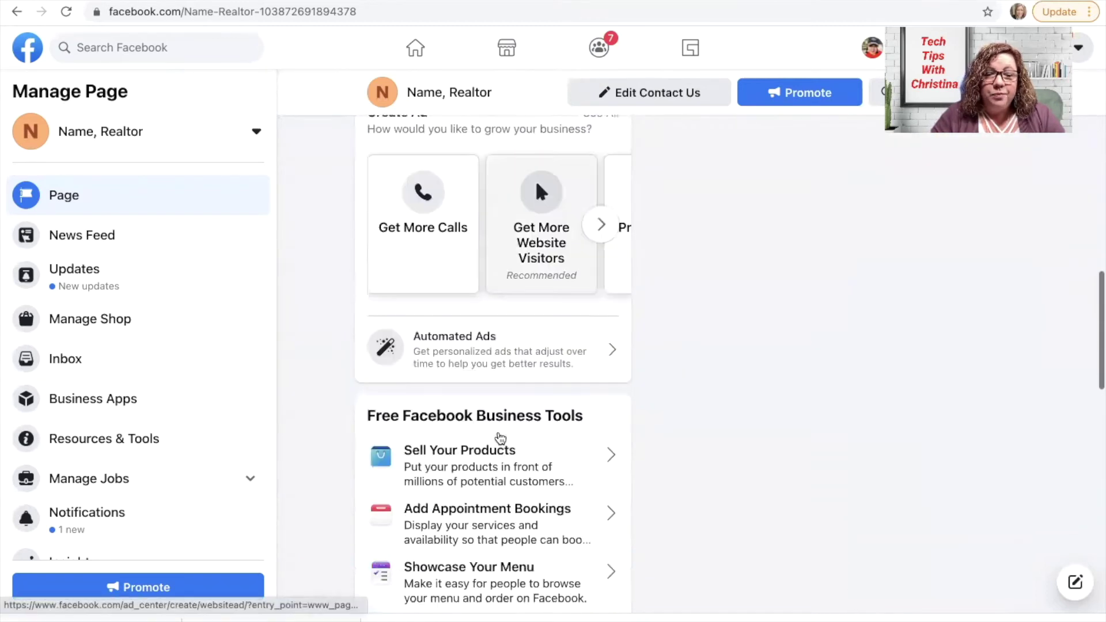
scroll(500, 438, down, 10)
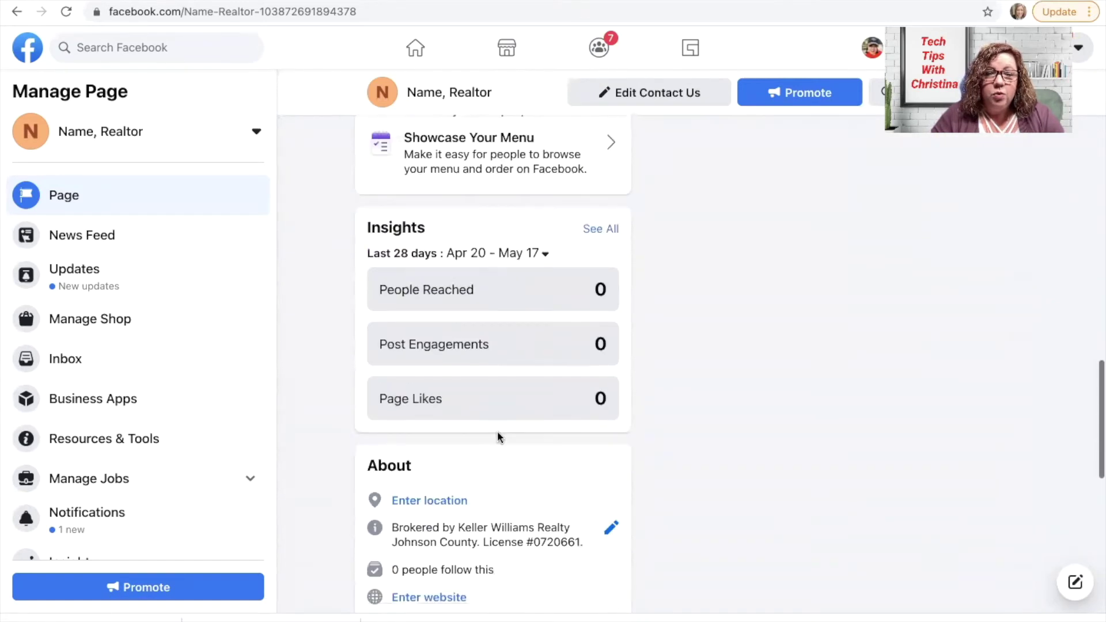
scroll(497, 433, down, 2)
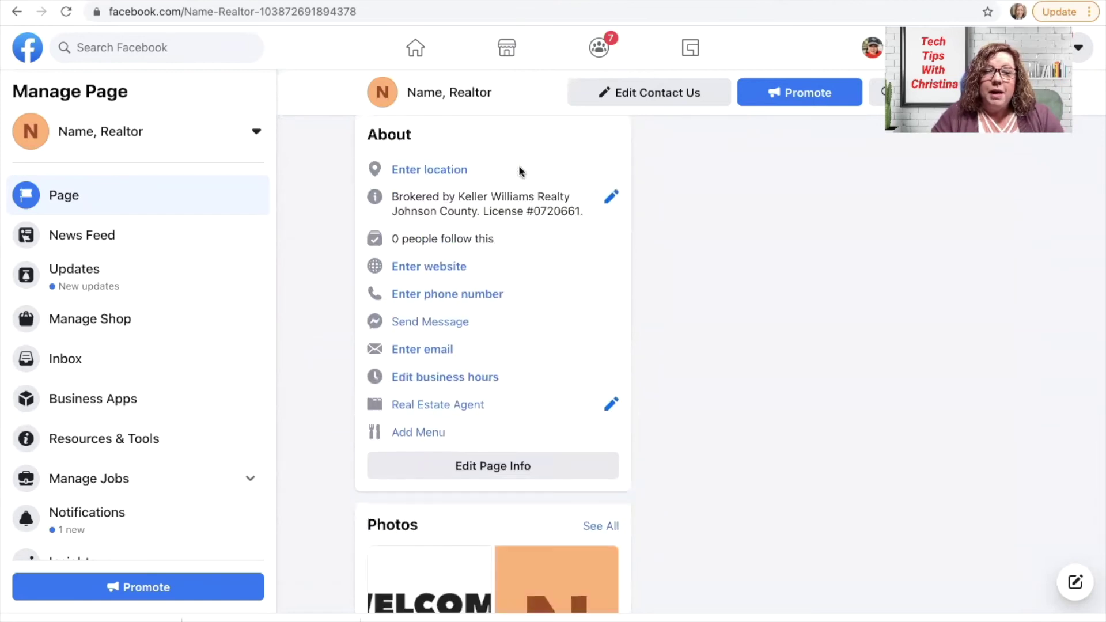
scroll(579, 196, up, 1)
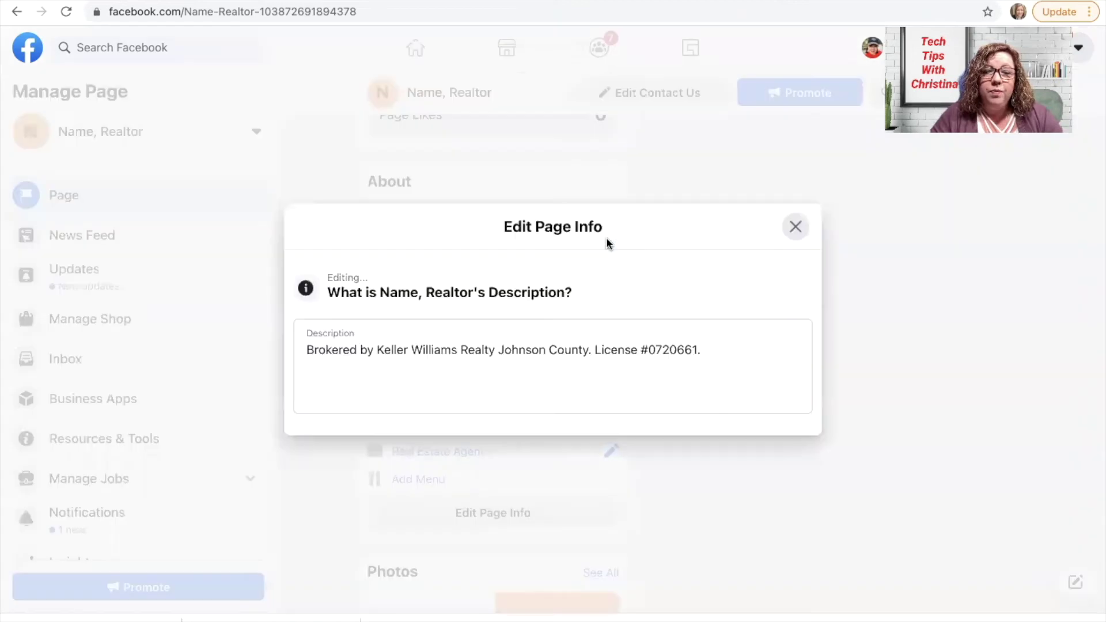
click(352, 344)
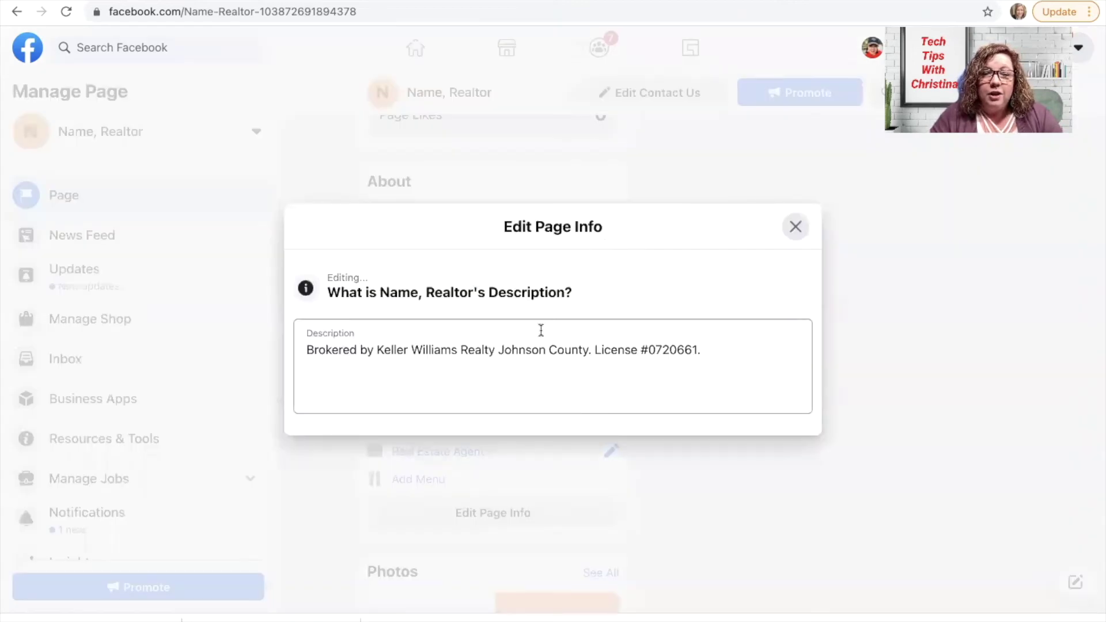
click(796, 227)
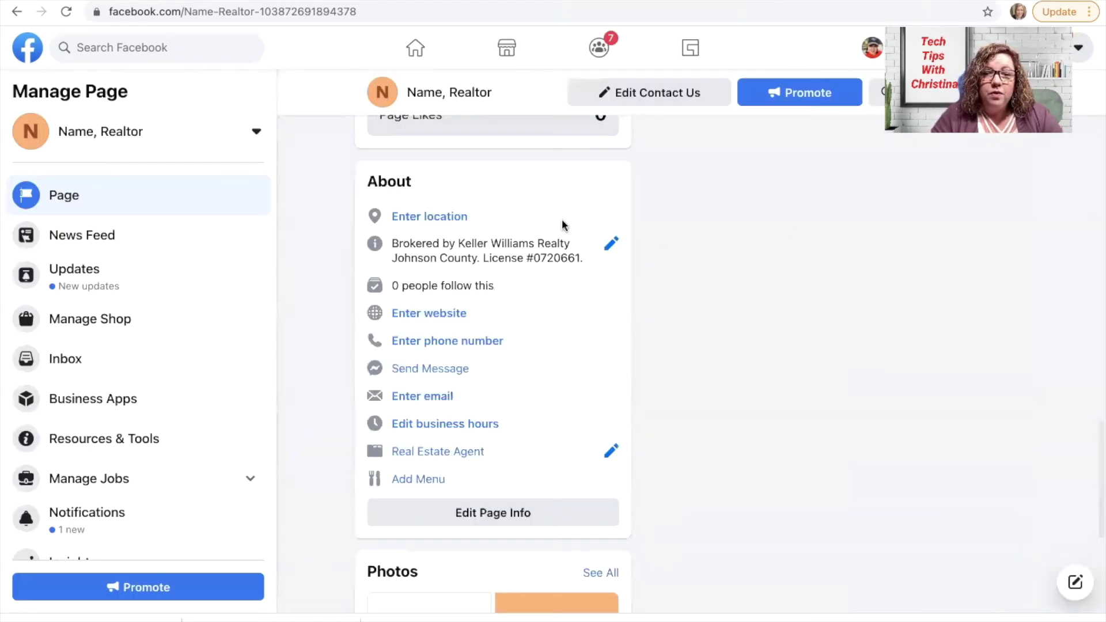
click(426, 219)
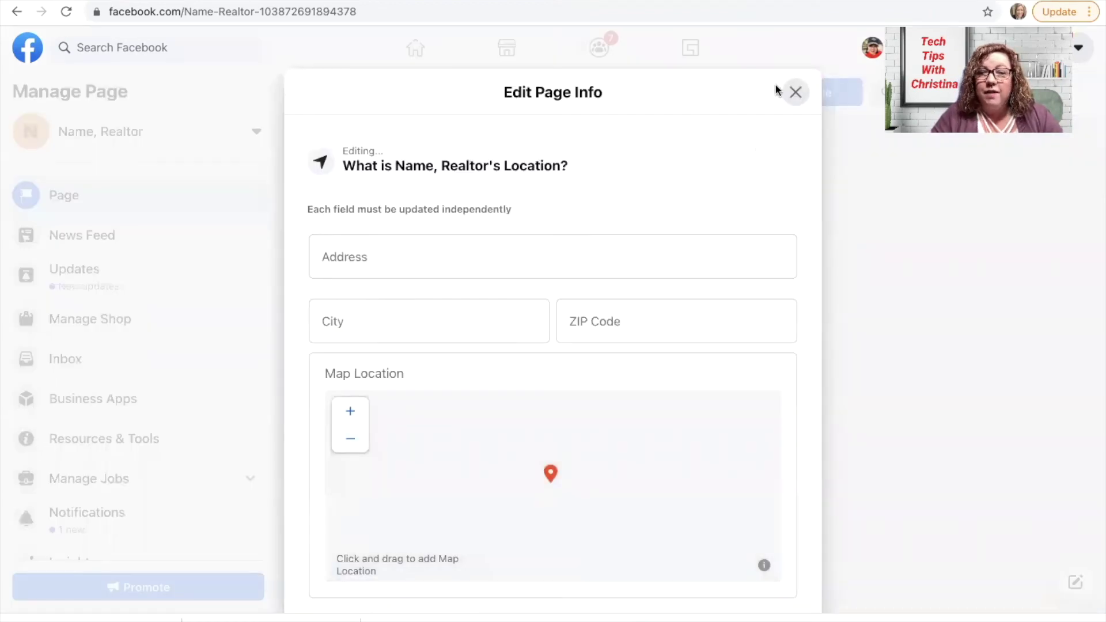
click(794, 93)
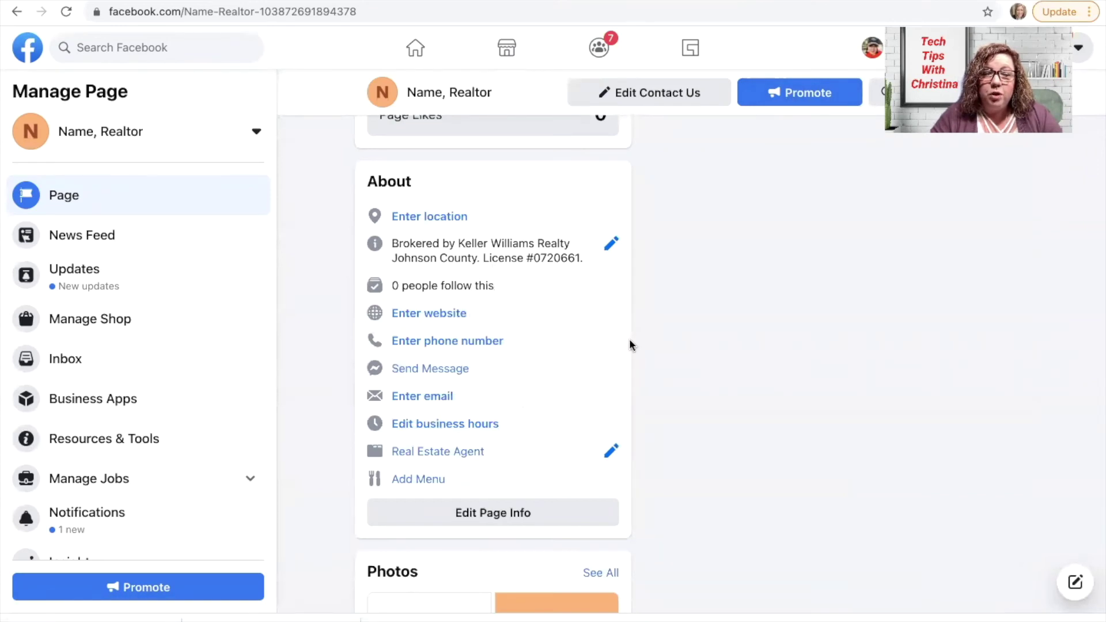
scroll(632, 344, down, 2)
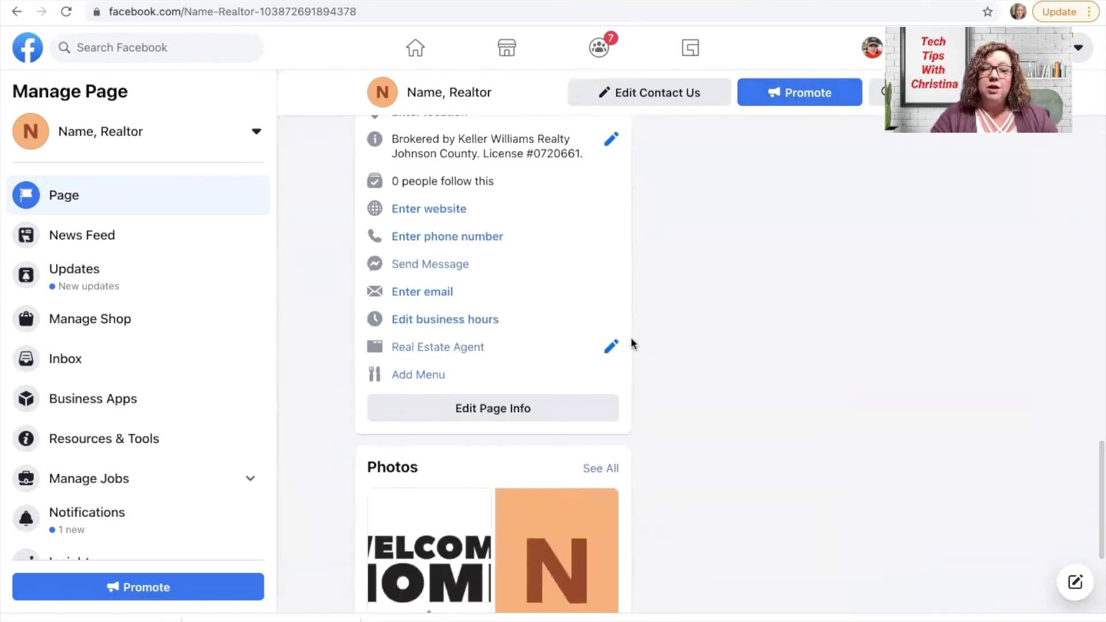
scroll(632, 344, up, 1)
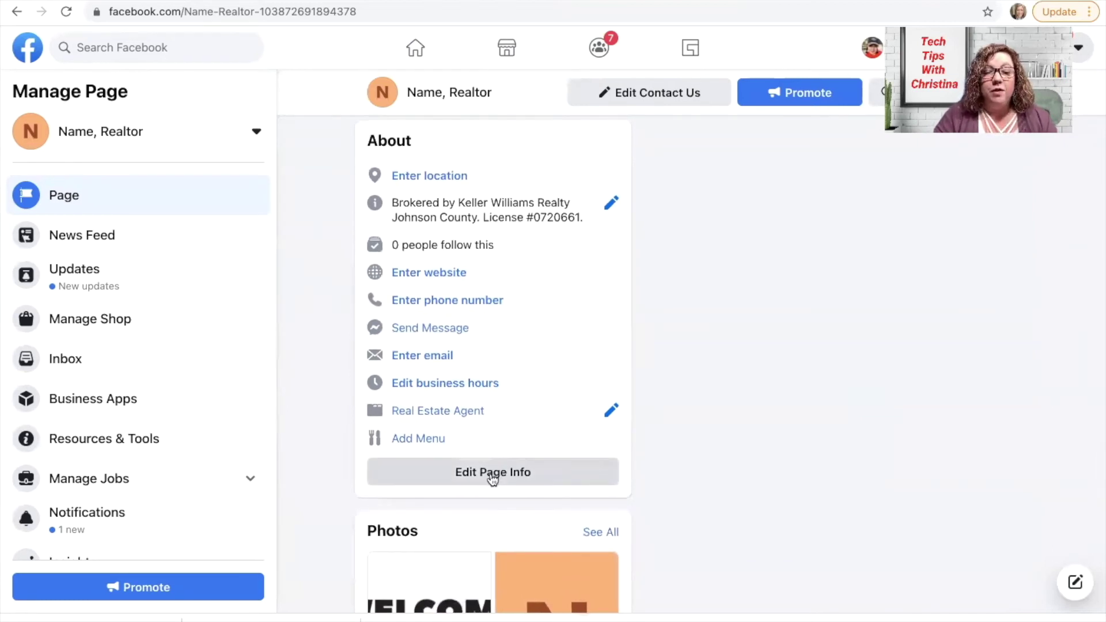
scroll(802, 263, up, 1)
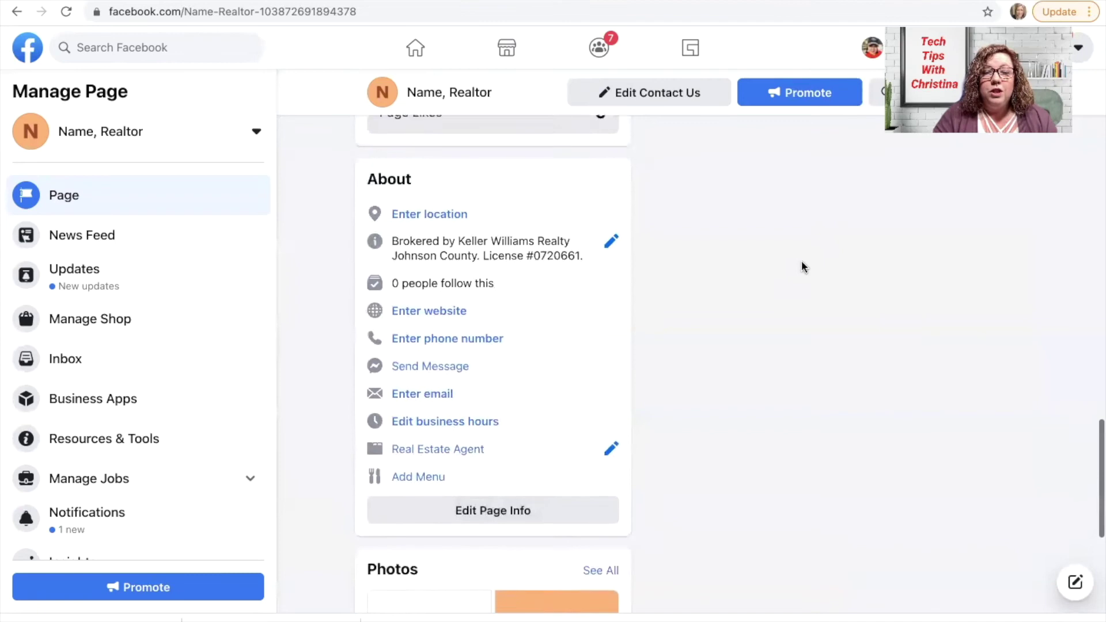
scroll(802, 264, down, 2)
scroll(802, 263, up, 10)
scroll(802, 268, up, 10)
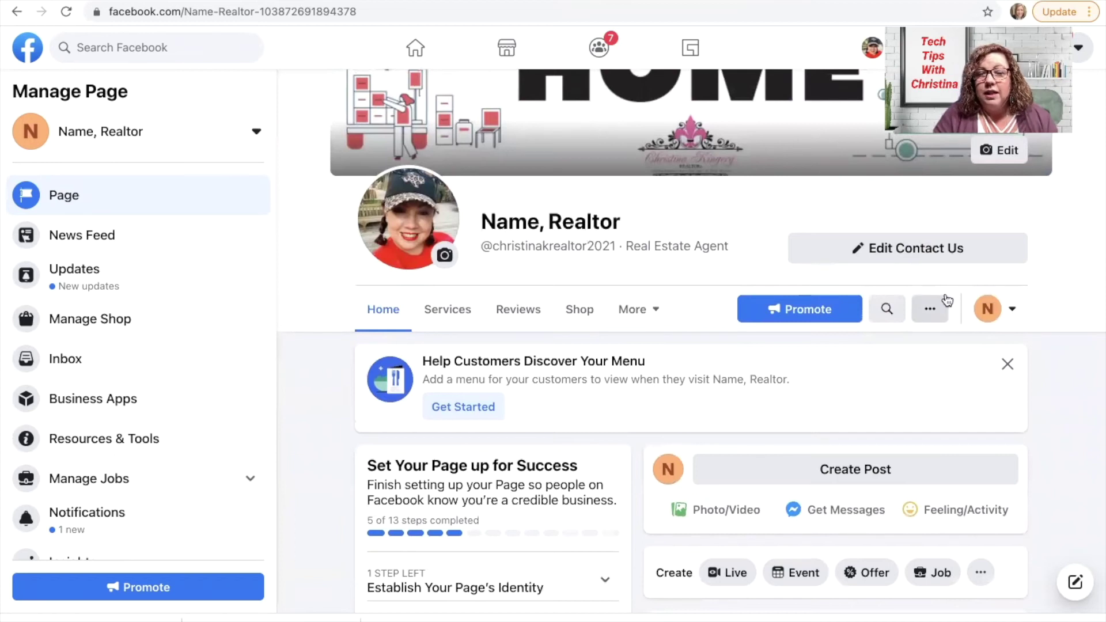
Start a new page post, then switch to the My Drive - Google Drive browser tab
click(831, 464)
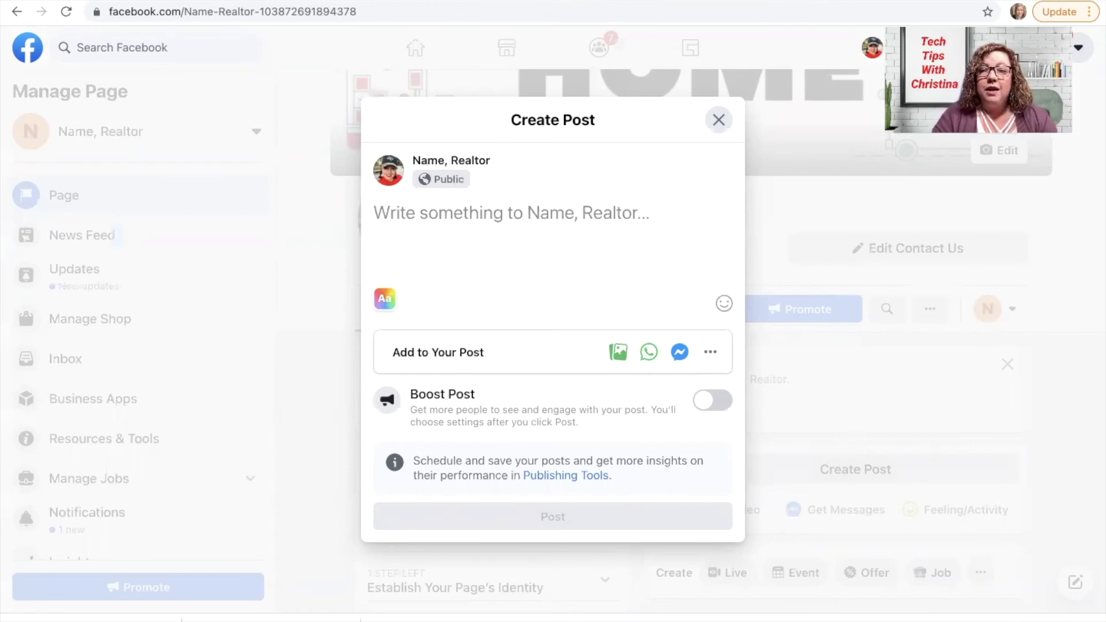
click(788, 22)
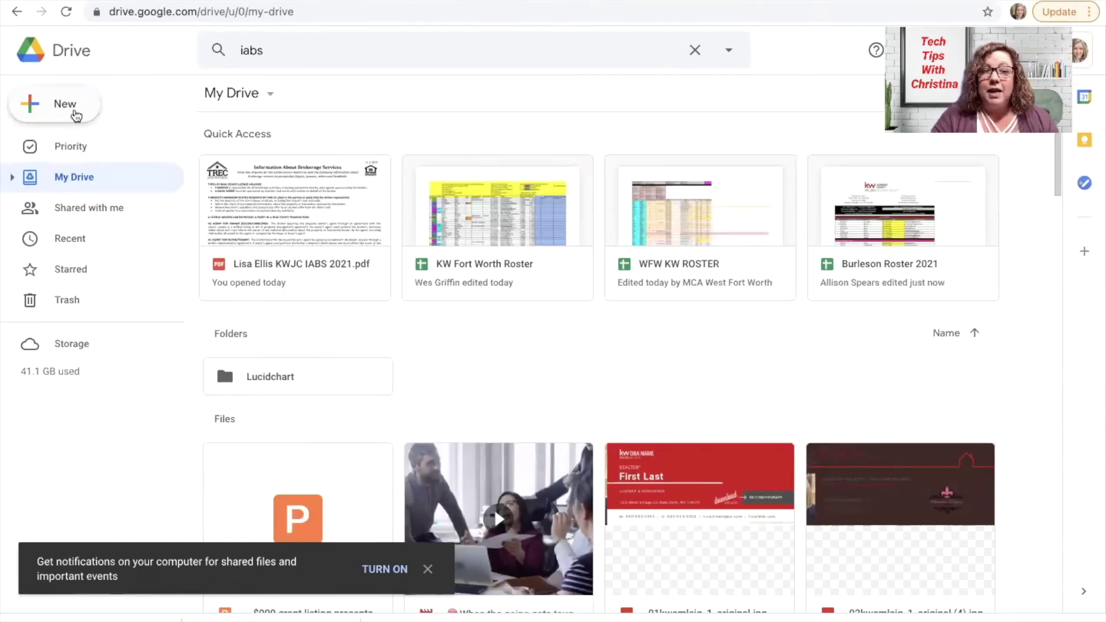
Open KWJC IABS 2021.pdf from the 'iabs' search suggestions in the Drive viewer
click(75, 116)
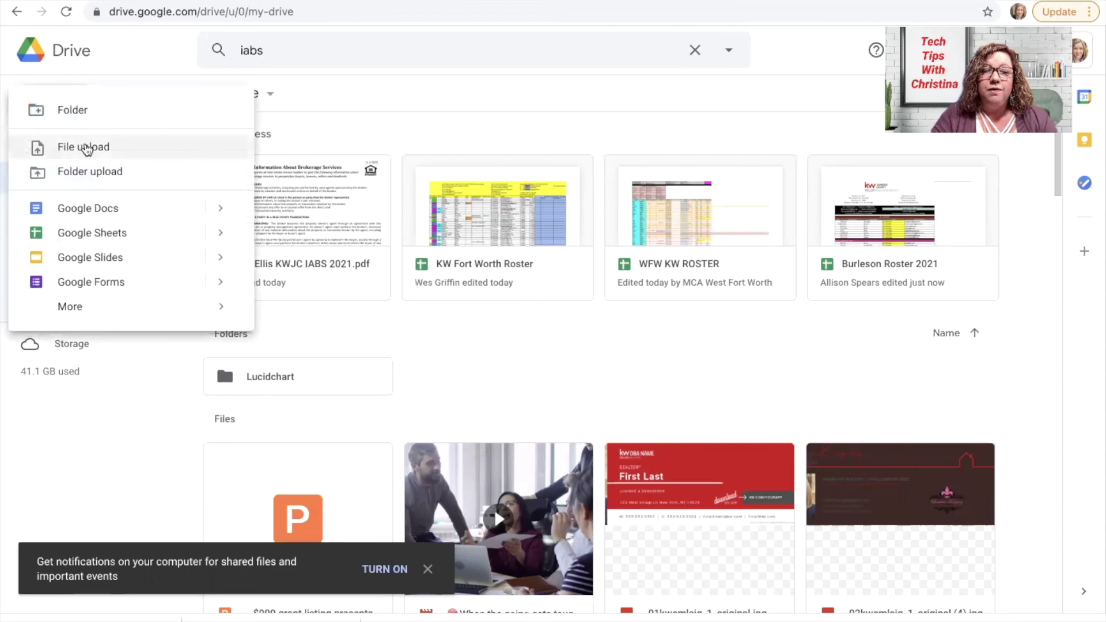
click(156, 68)
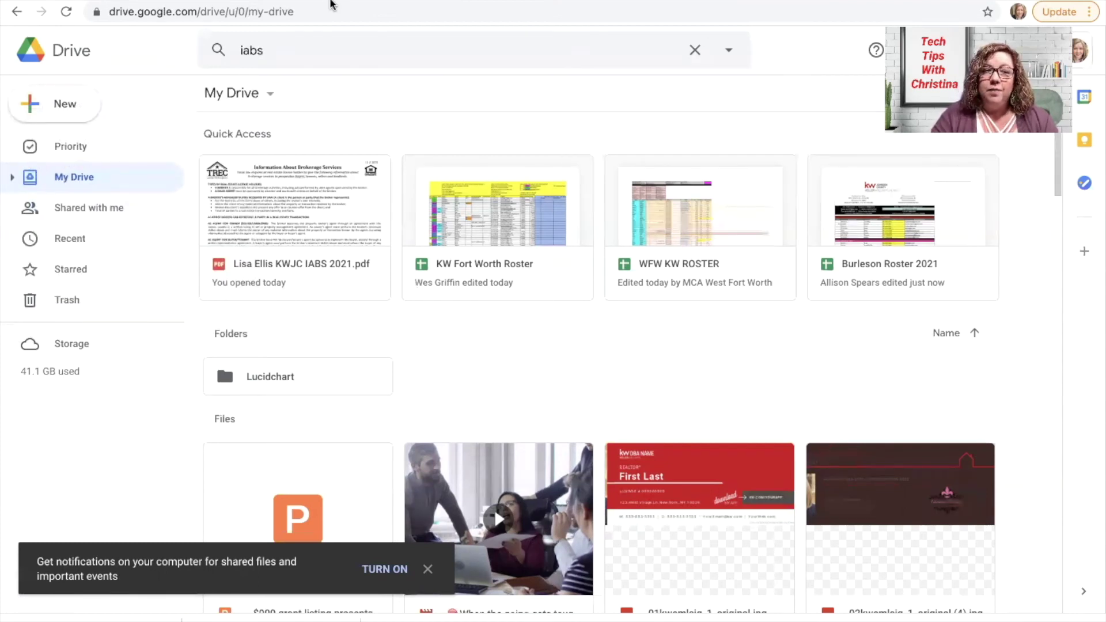
click(295, 47)
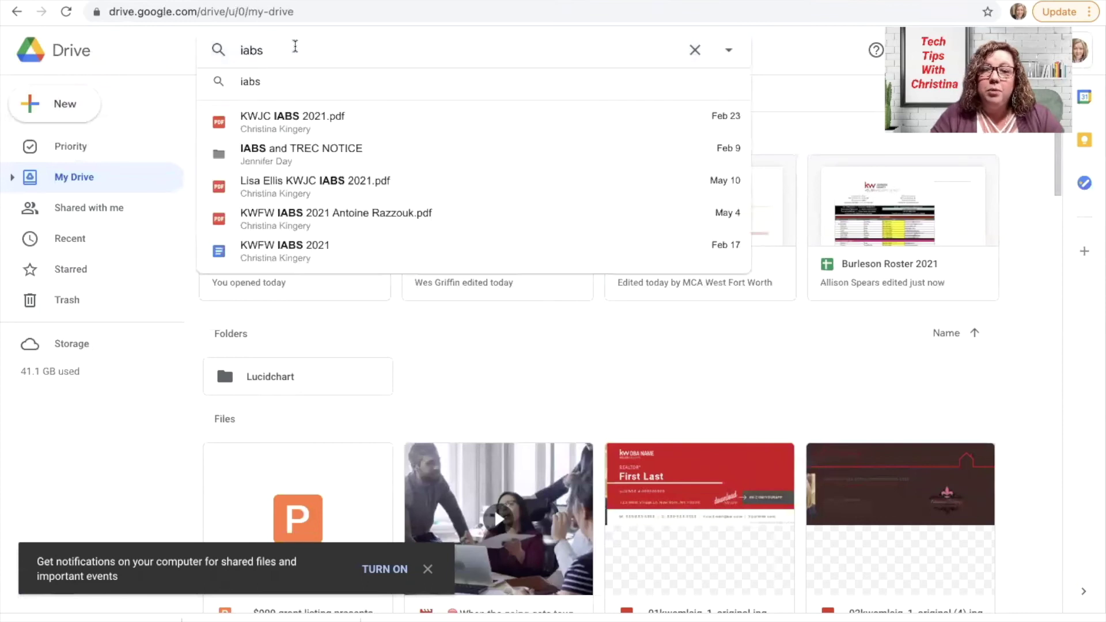
click(290, 117)
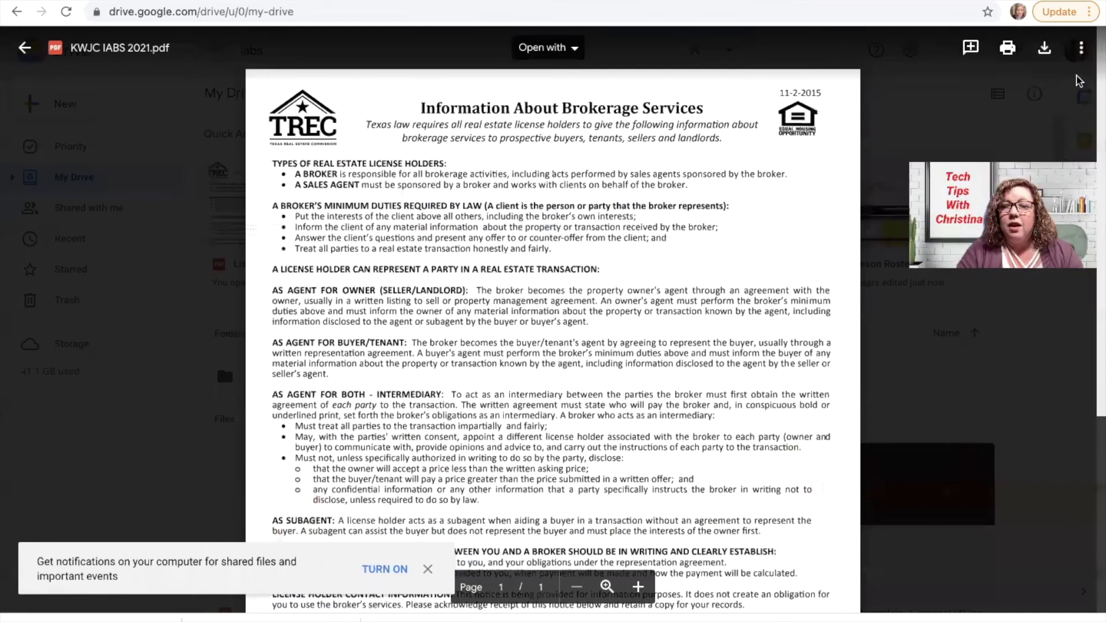
Share KWJC IABS 2021.pdf with 'Anyone with the link' as Viewer and copy its link
click(1082, 51)
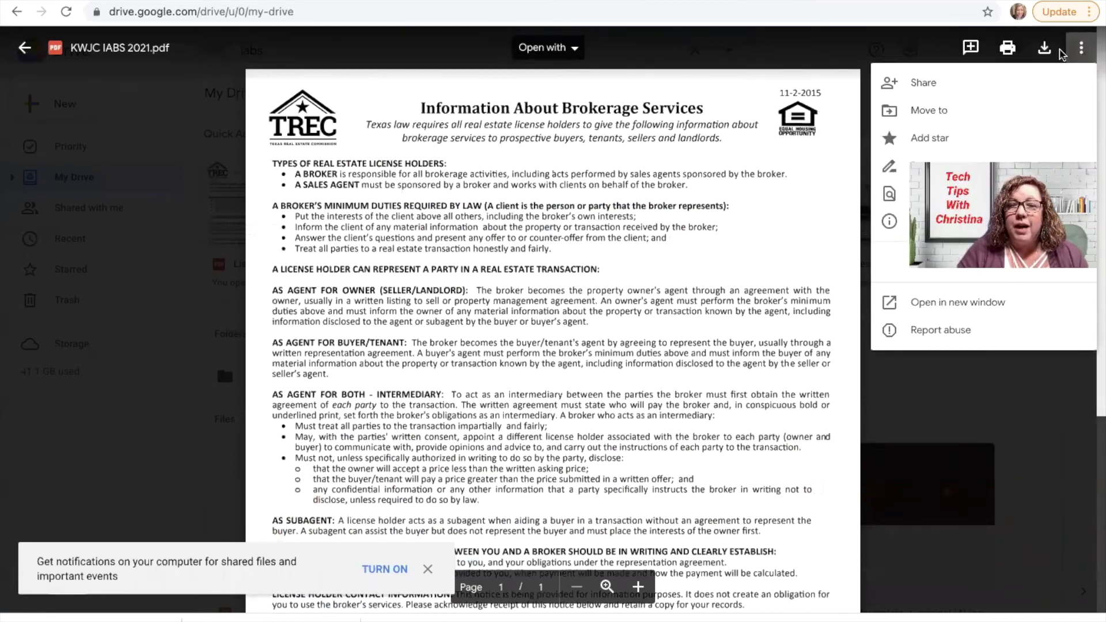
click(967, 83)
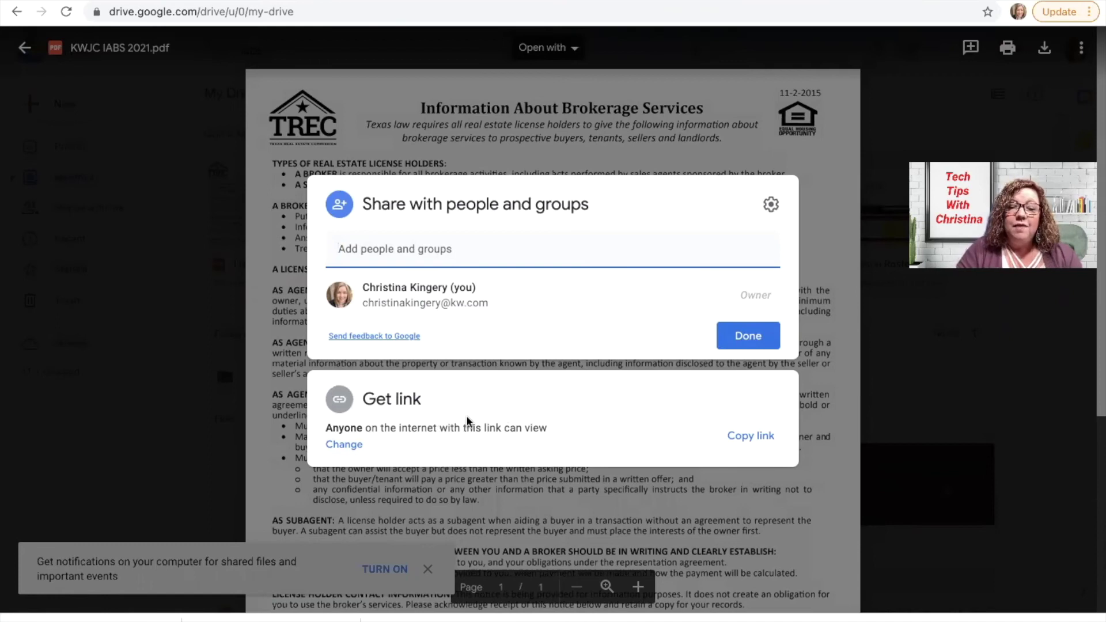
click(351, 447)
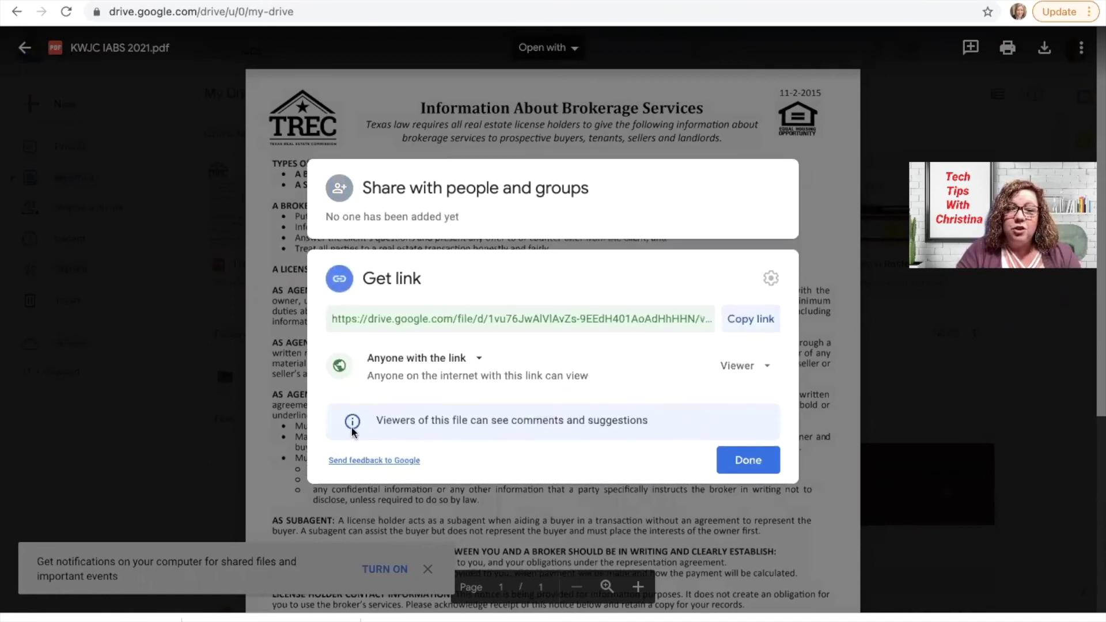
click(409, 360)
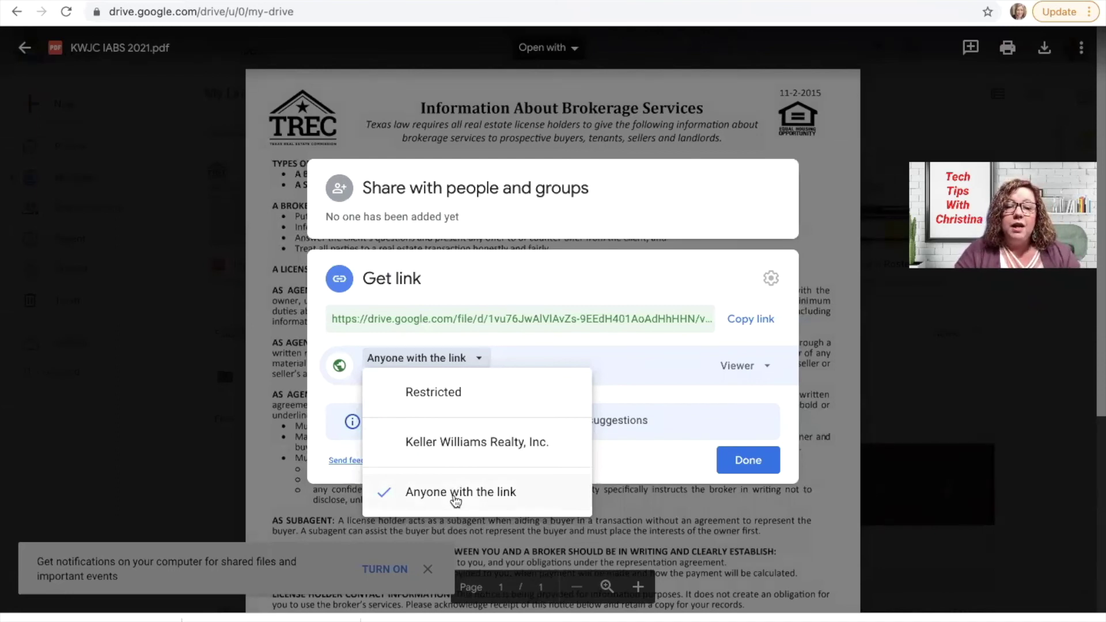
click(456, 494)
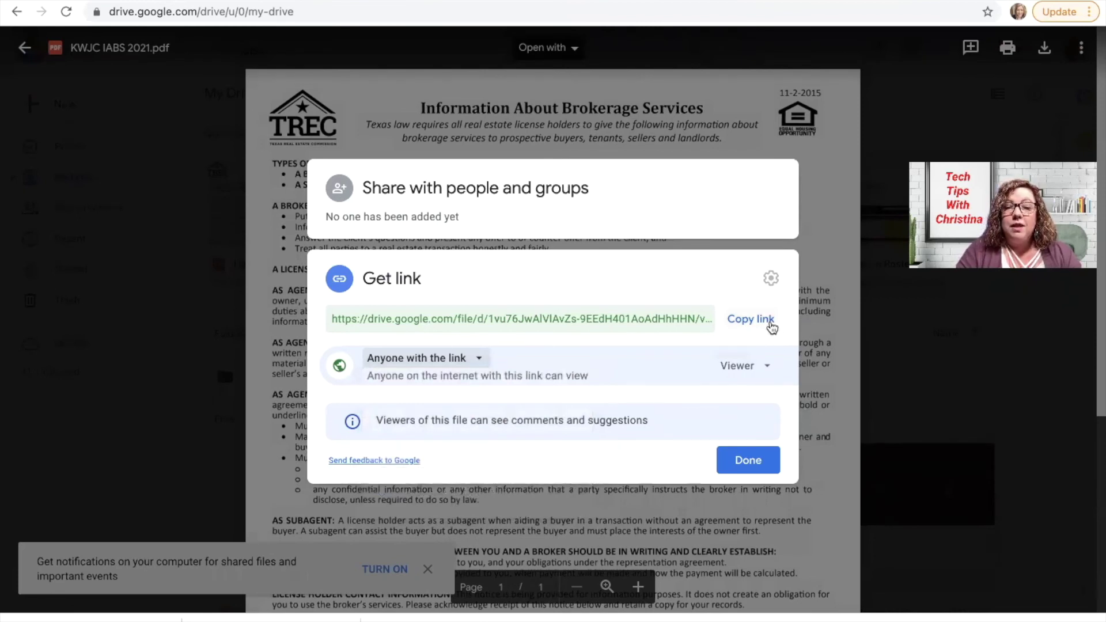
click(772, 327)
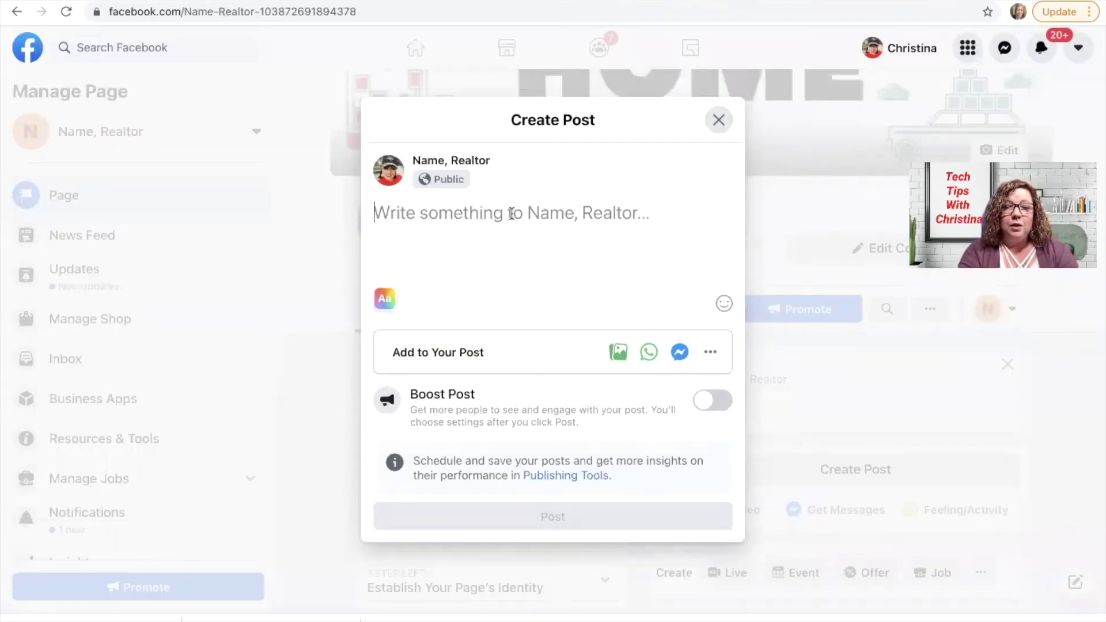
Post 'Required Information' with the pasted IABS document link to the page
key(ctrl+v)
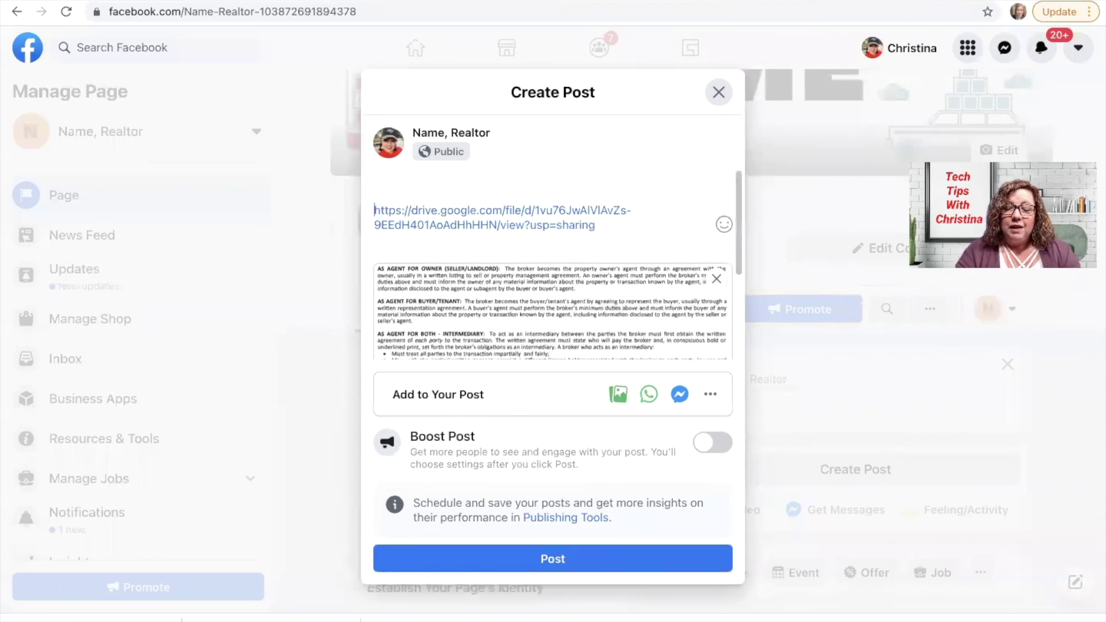
text(Required Information)
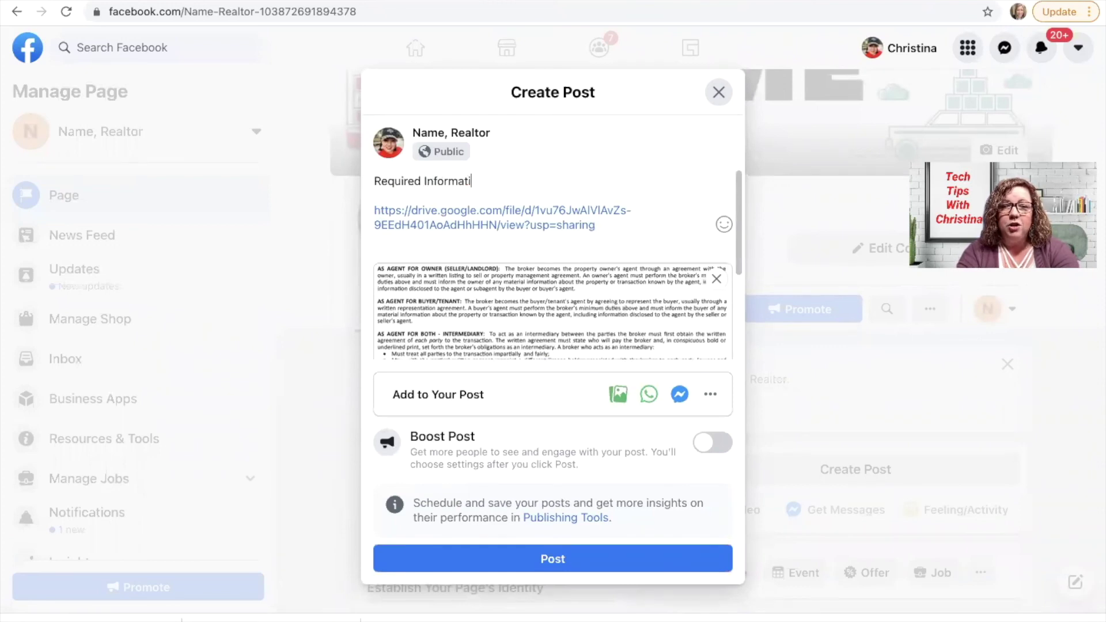
click(492, 566)
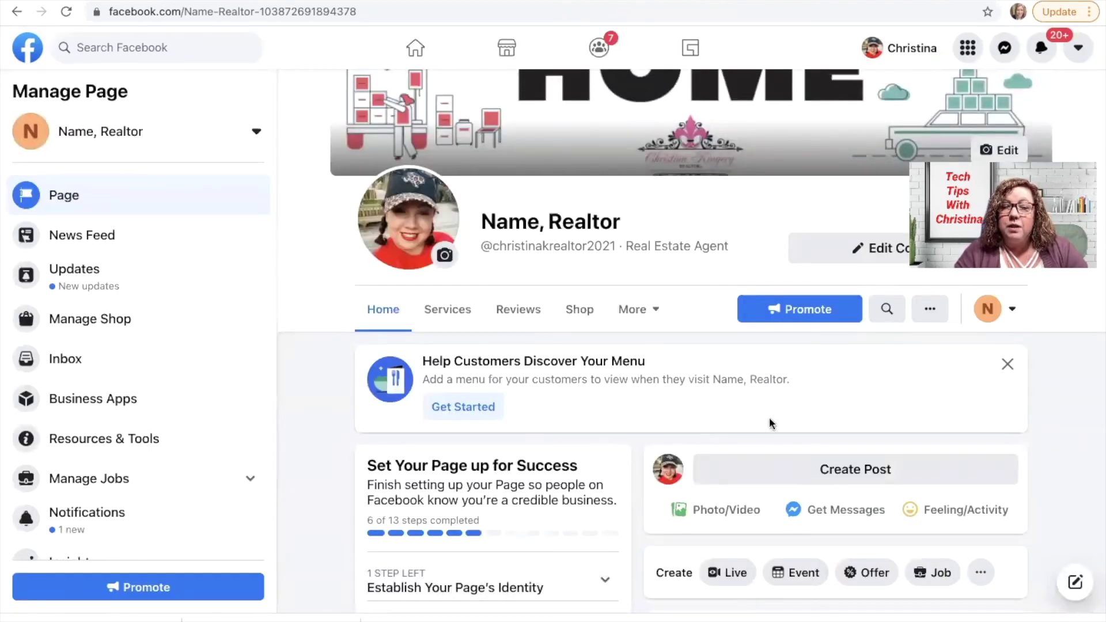
Pin the new Required Information post to the top of the page
scroll(770, 417, down, 2)
scroll(770, 417, down, 5)
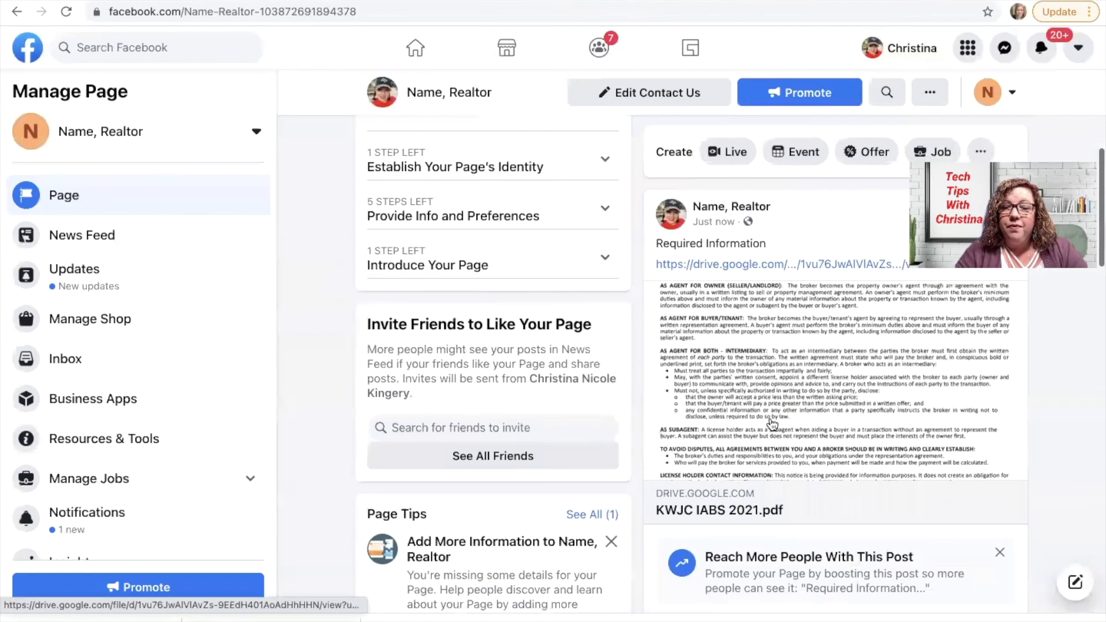
scroll(773, 424, up, 2)
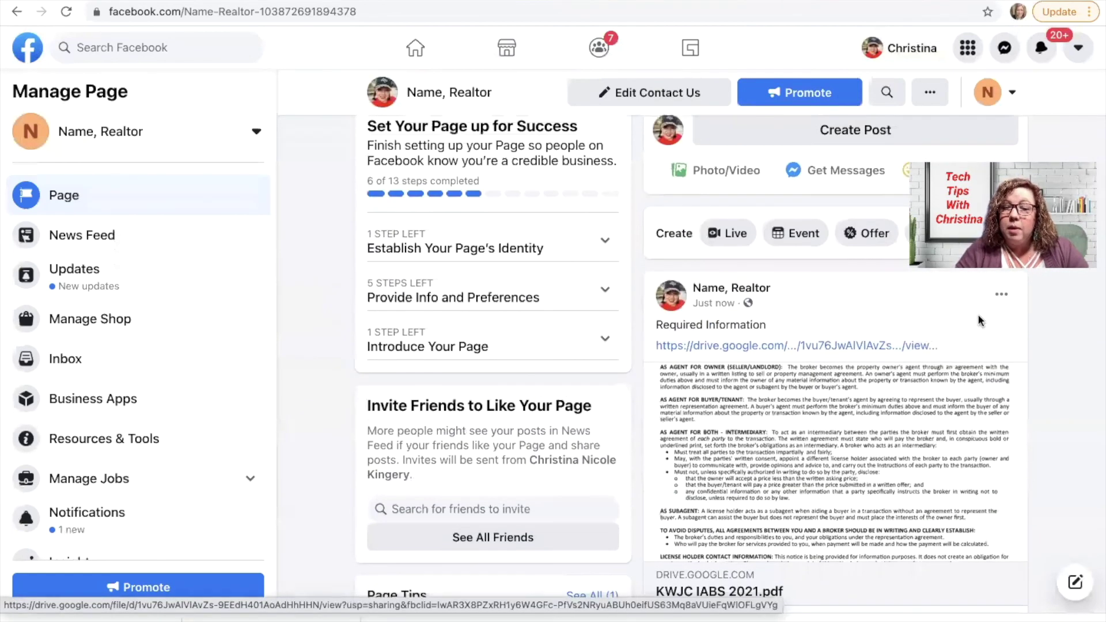
click(1002, 297)
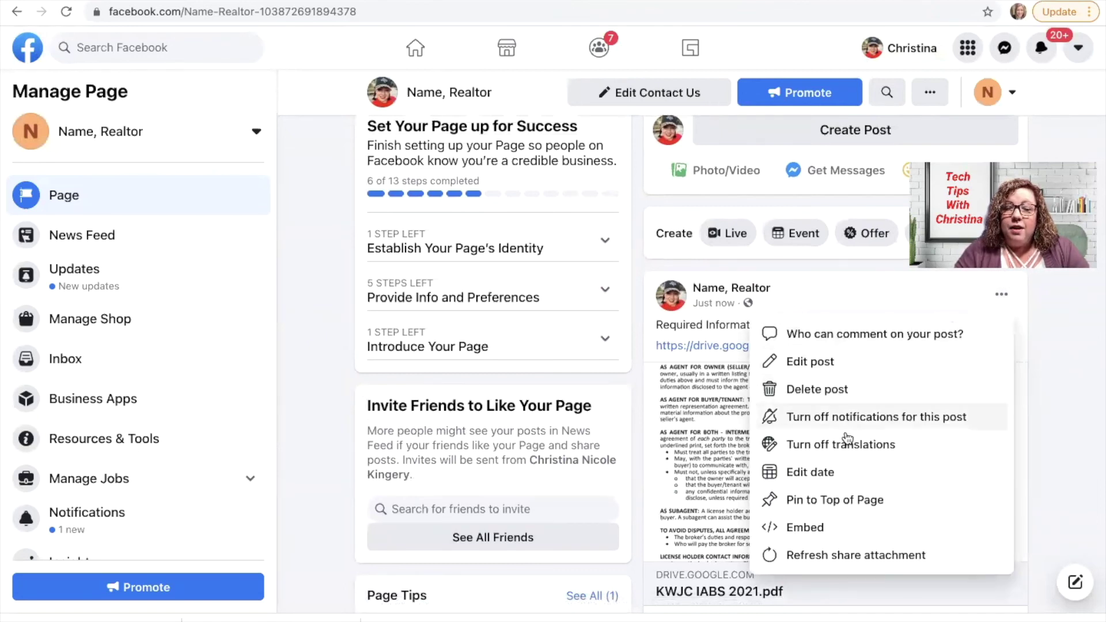
click(839, 499)
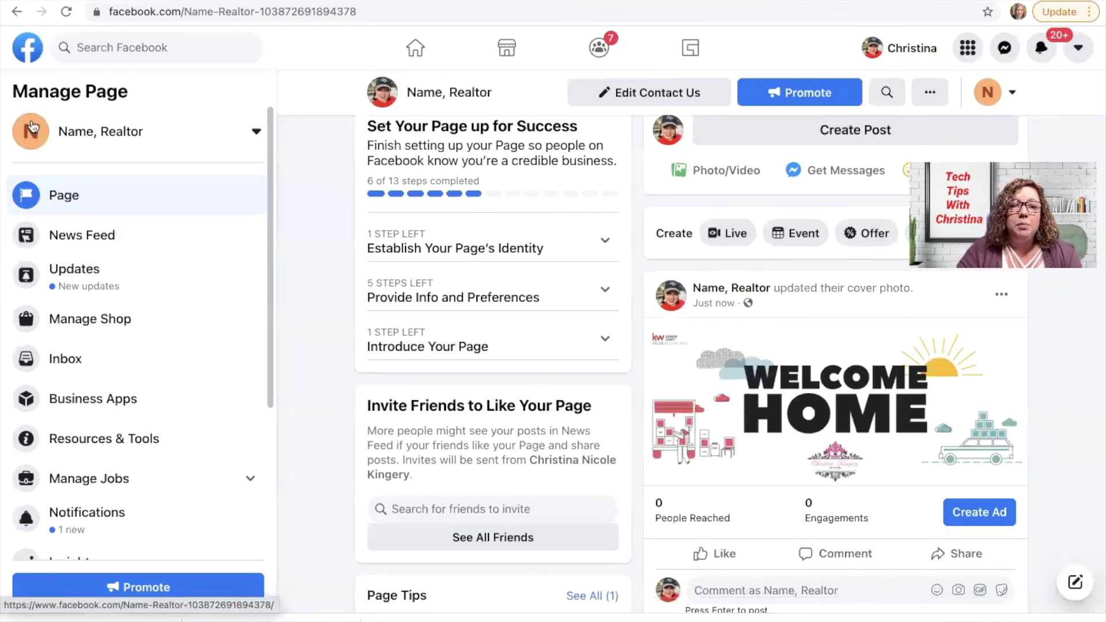
Reload the page and scroll the feed to verify the Required Information post is pinned
click(66, 12)
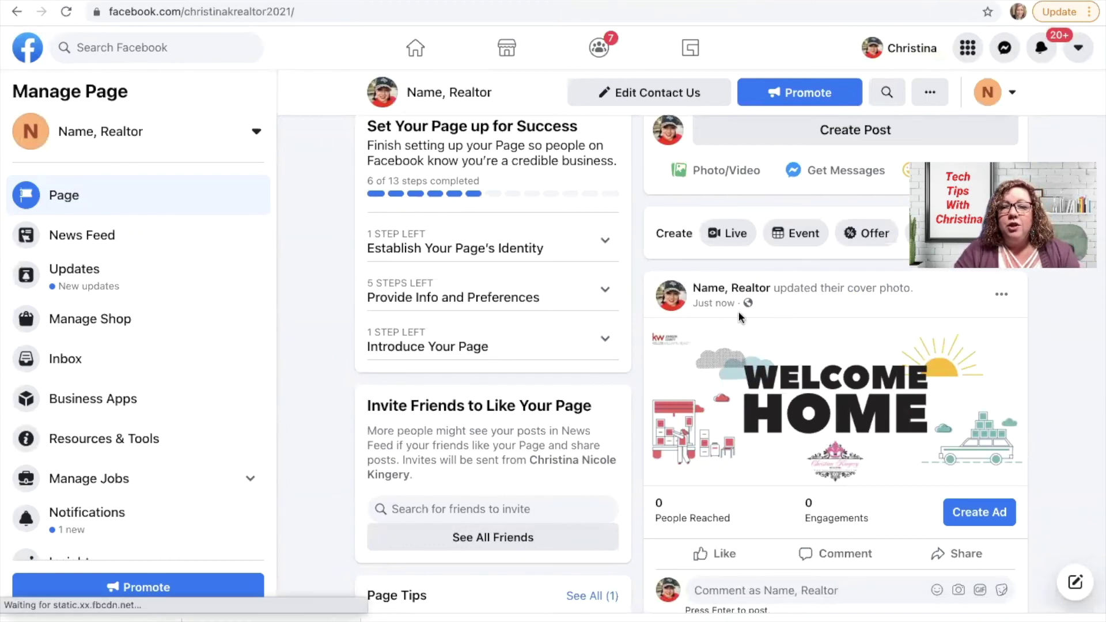
scroll(738, 313, down, 10)
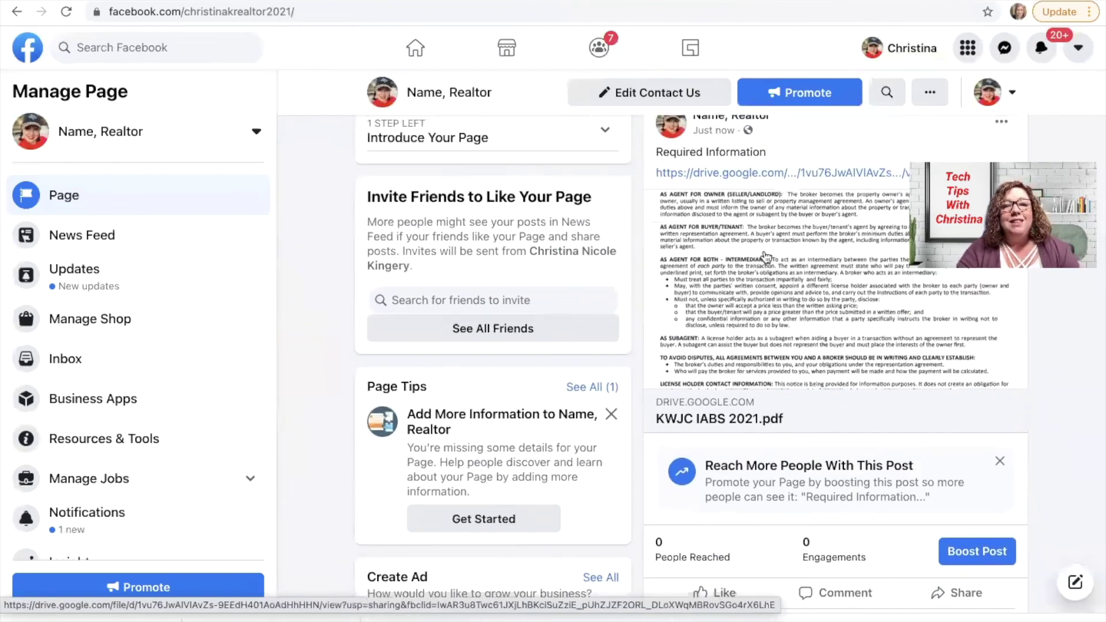
scroll(765, 256, up, 10)
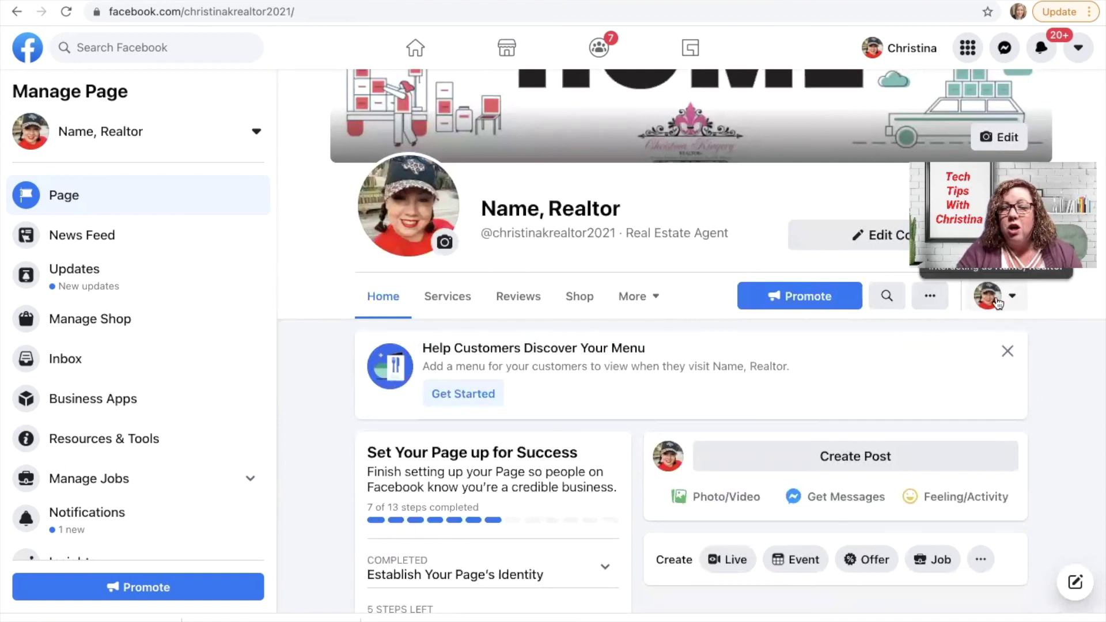
click(995, 300)
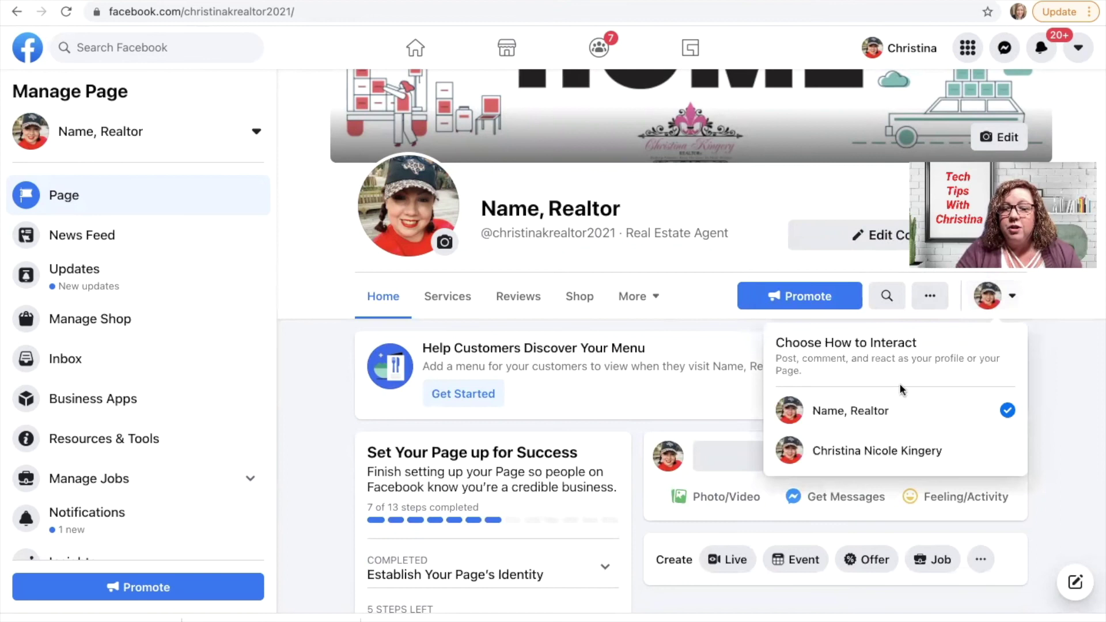
click(1042, 388)
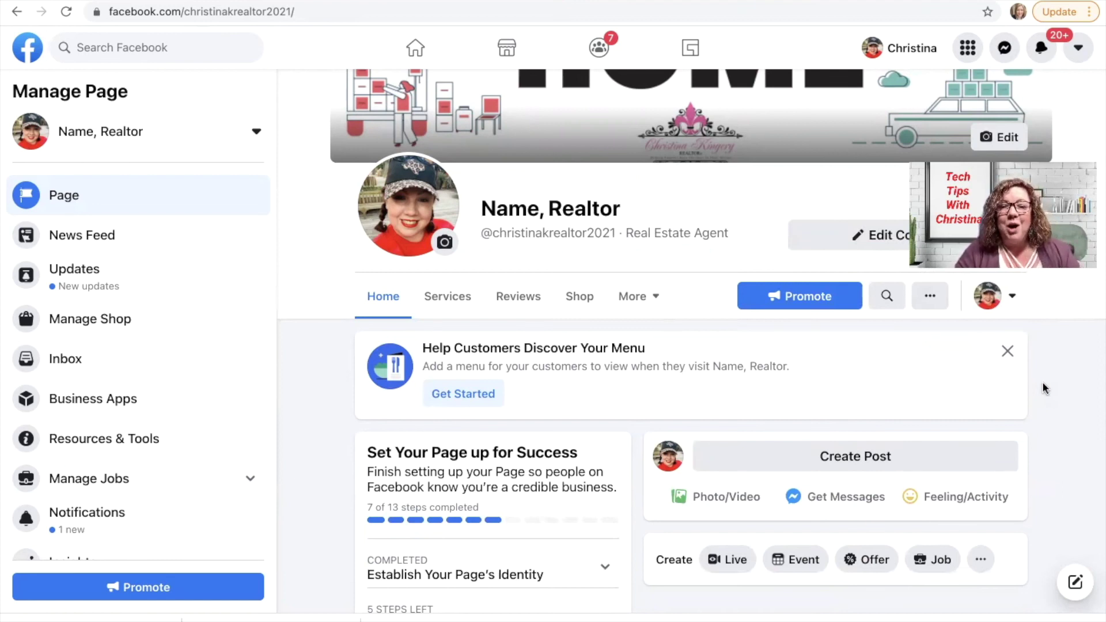
mouse_move(555, 616)
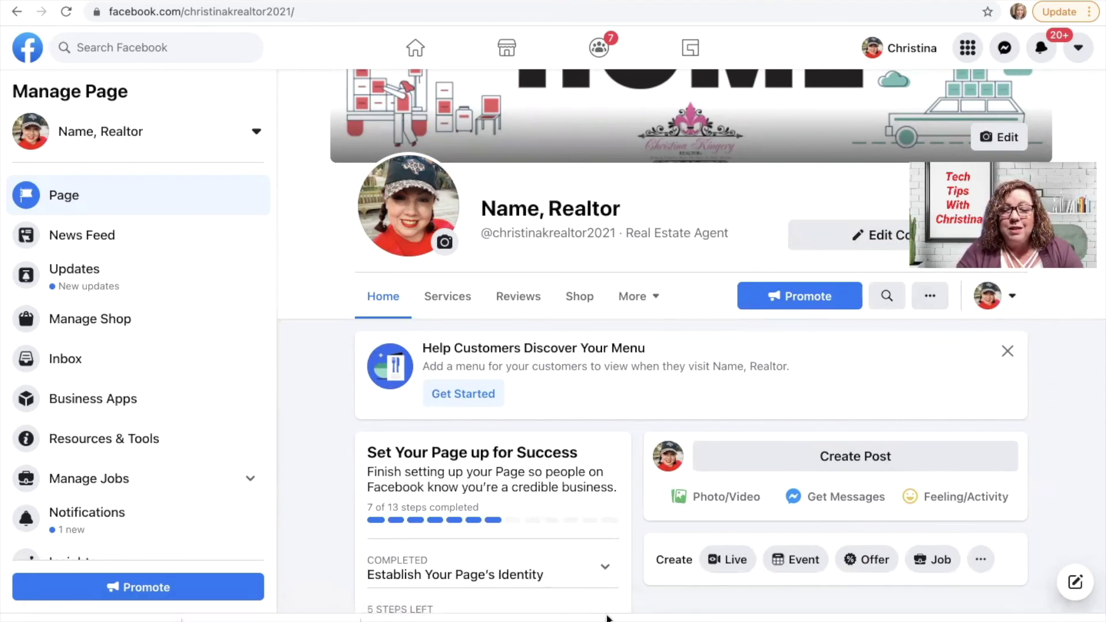